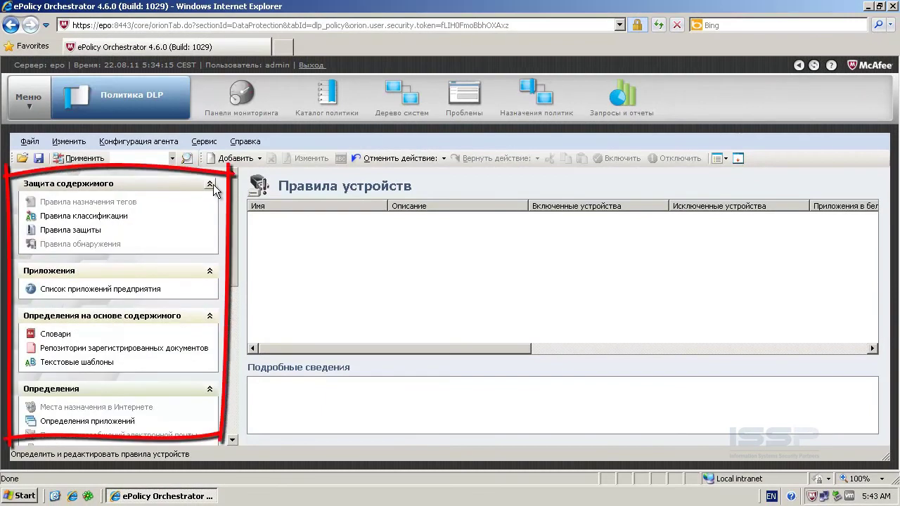
# Collapse and re-expand the Приложения and Определения на основе содержимого sections.
pyautogui.click(211, 272)
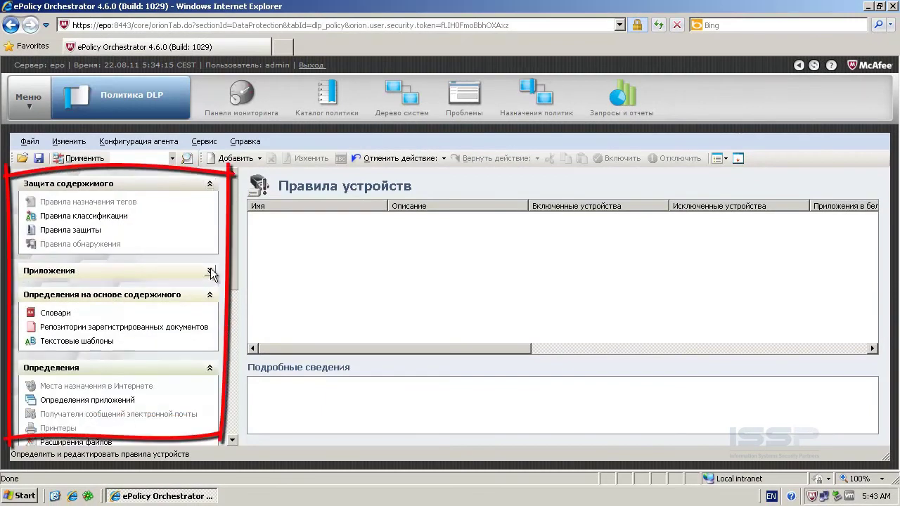
pyautogui.click(211, 272)
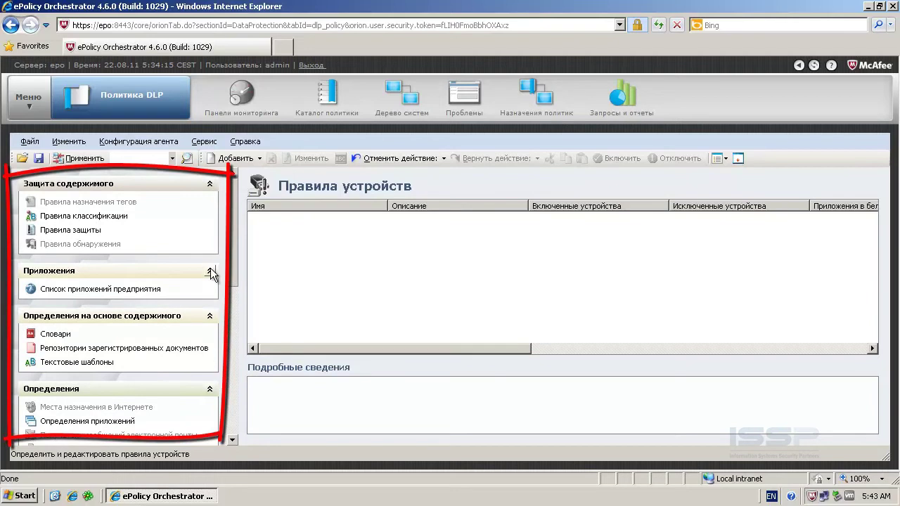
pyautogui.click(210, 318)
pyautogui.click(209, 318)
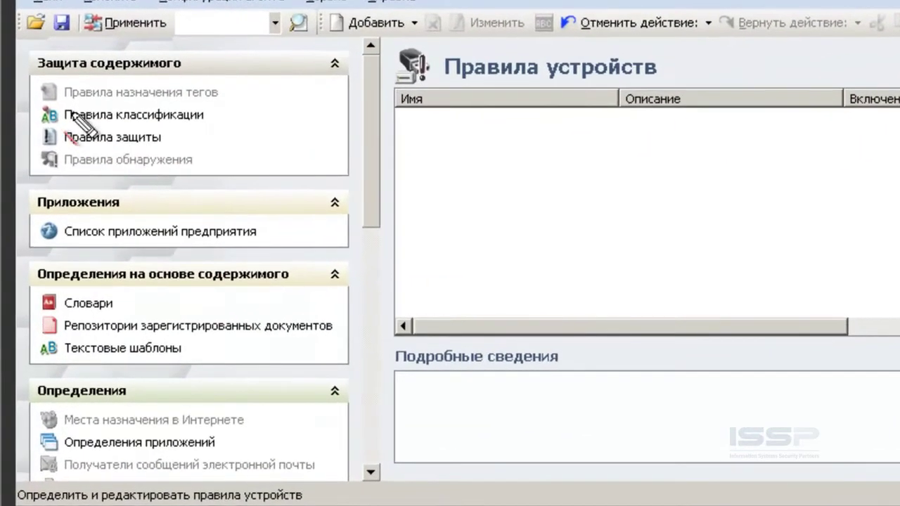
pyautogui.moveTo(63, 103); pyautogui.dragTo(212, 104)
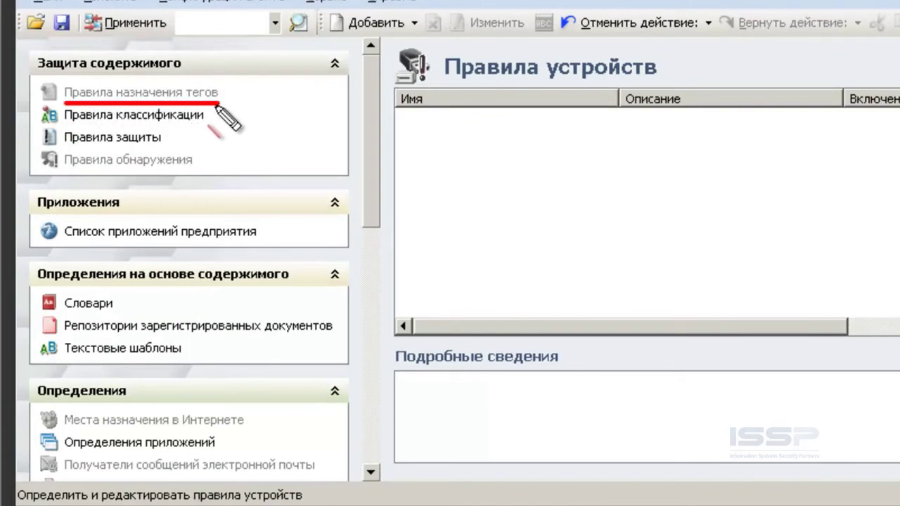
pyautogui.moveTo(63, 169); pyautogui.dragTo(192, 170)
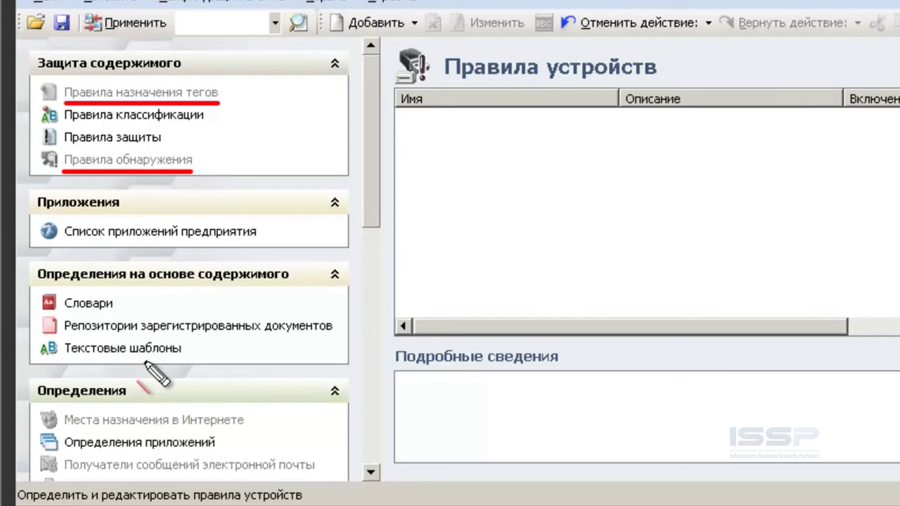
pyautogui.moveTo(64, 431); pyautogui.dragTo(226, 430)
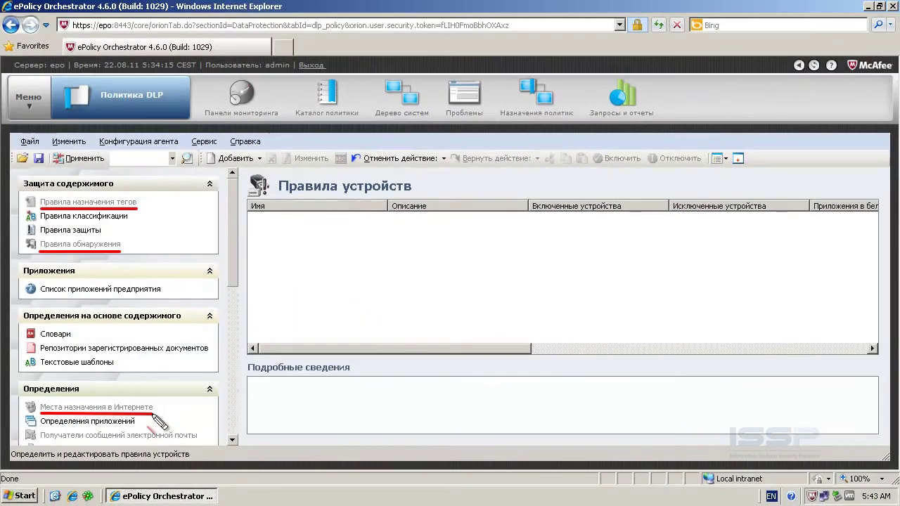
pyautogui.press('Escape')
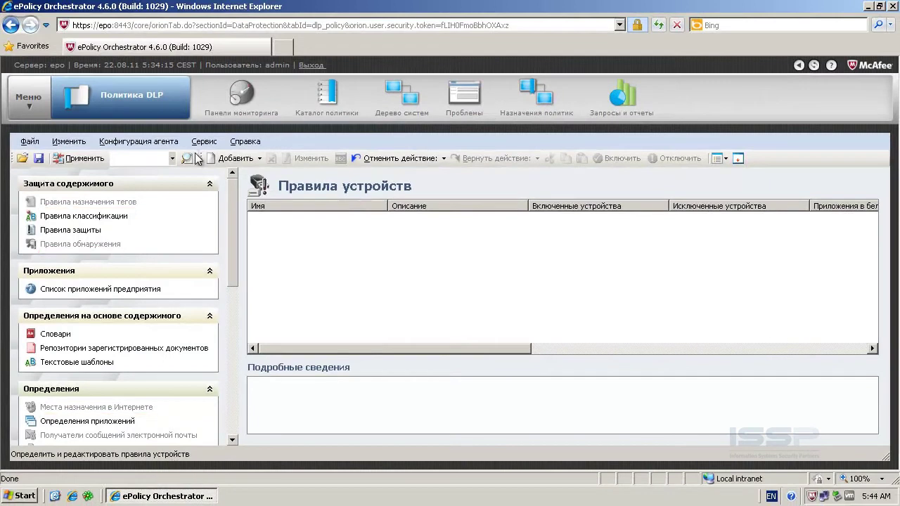
# Check the product's licence type in the Data Loss Prevention about window and close it.
pyautogui.click(236, 144)
pyautogui.click(262, 223)
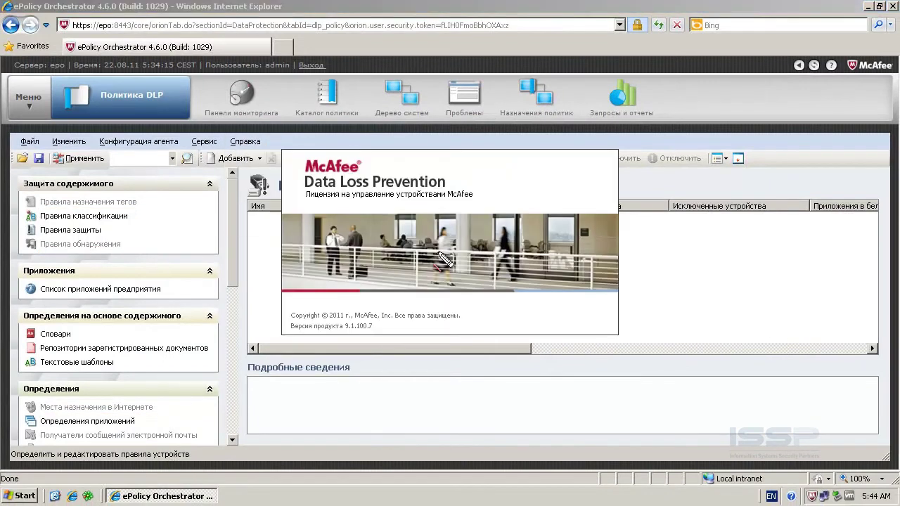
pyautogui.moveTo(303, 202); pyautogui.dragTo(447, 201)
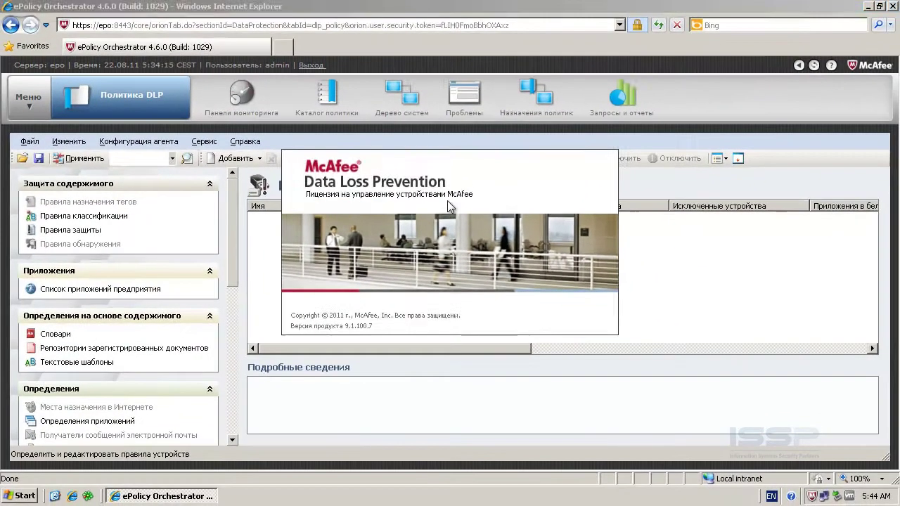
pyautogui.click(274, 290)
# Examine the items of the Управление устройством section, including the device rules and device definitions.
pyautogui.moveTo(231, 234); pyautogui.dragTo(230, 368)
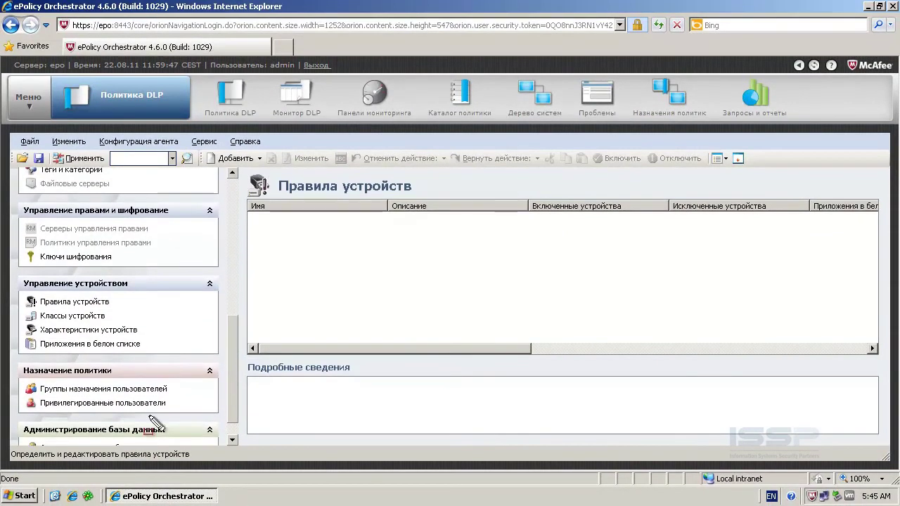
pyautogui.moveTo(16, 275)
pyautogui.mouseDown()
pyautogui.moveTo(68, 304)
pyautogui.moveTo(222, 356)
pyautogui.mouseUp()
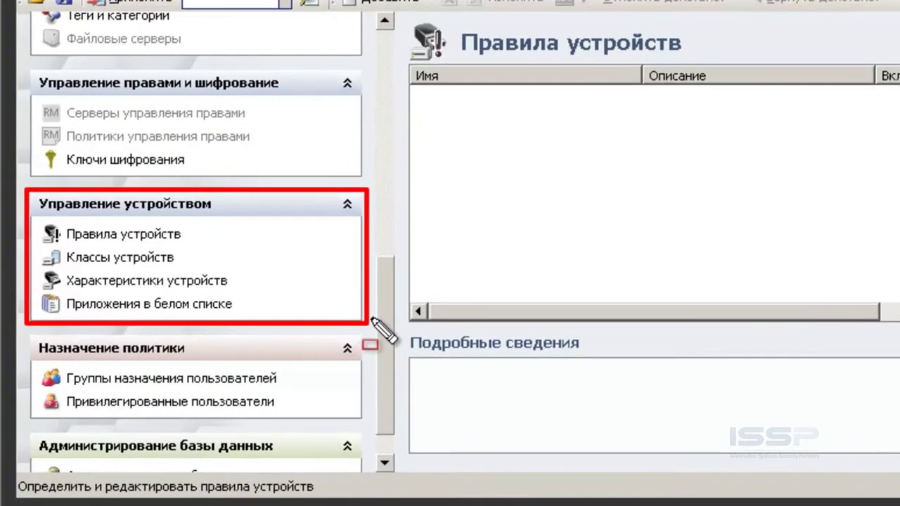
pyautogui.moveTo(63, 286); pyautogui.dragTo(226, 287)
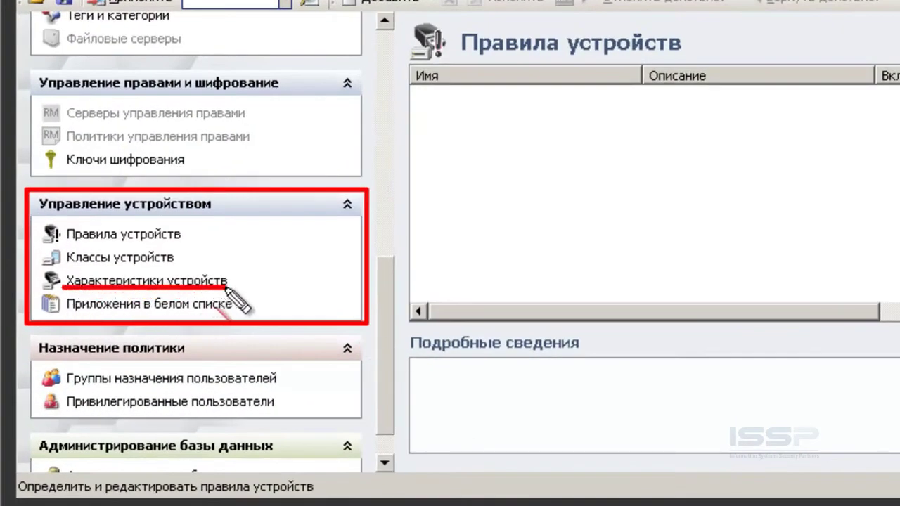
pyautogui.moveTo(65, 244); pyautogui.dragTo(178, 245)
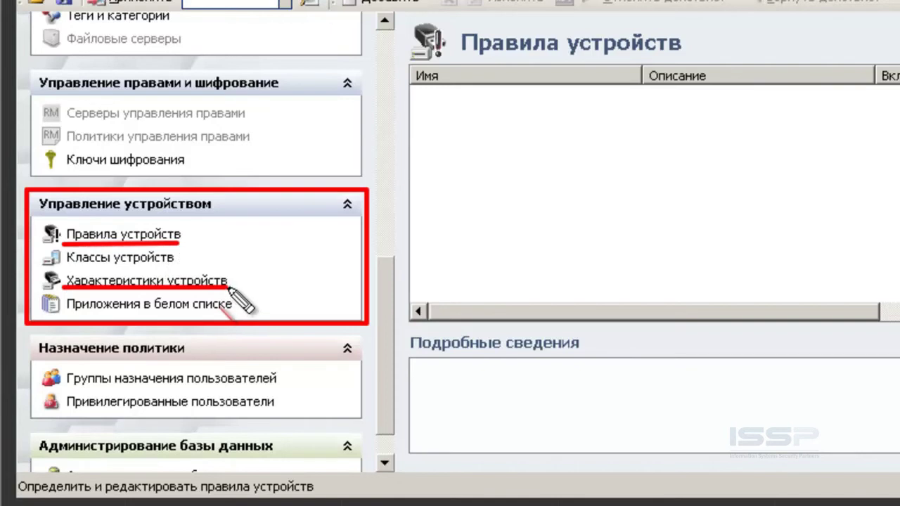
pyautogui.moveTo(241, 288)
pyautogui.mouseDown()
pyautogui.moveTo(281, 271)
pyautogui.moveTo(225, 258)
pyautogui.mouseUp()
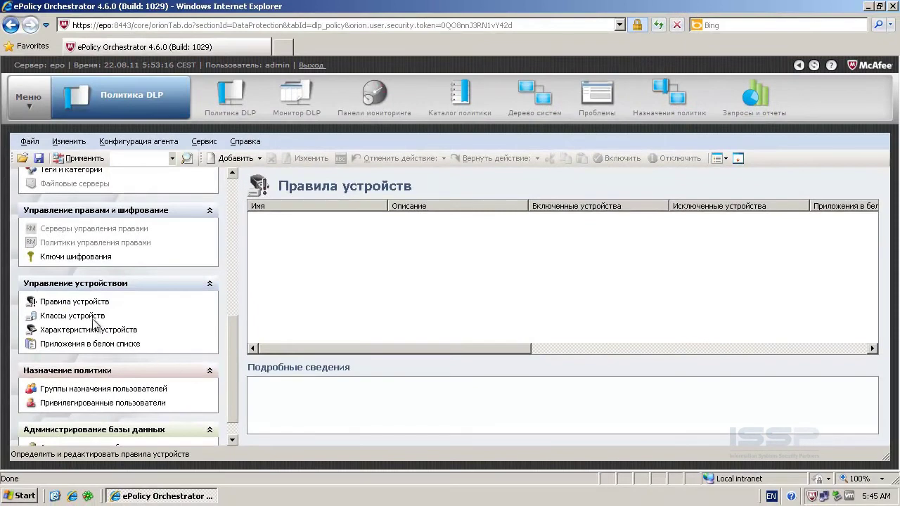
# Open Классы устройств and review the controlled, uncontrolled and unmanageable device class groups through the end of the list.
pyautogui.click(83, 317)
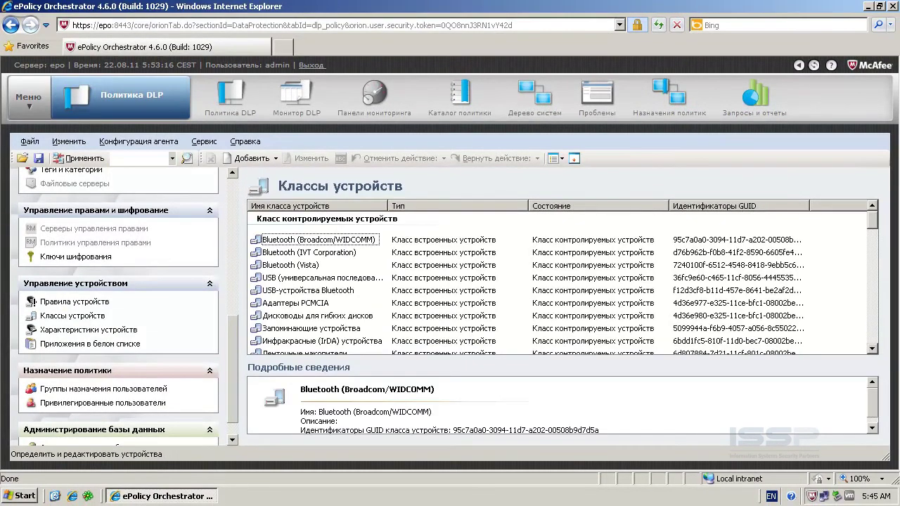
pyautogui.moveTo(256, 230); pyautogui.dragTo(395, 230)
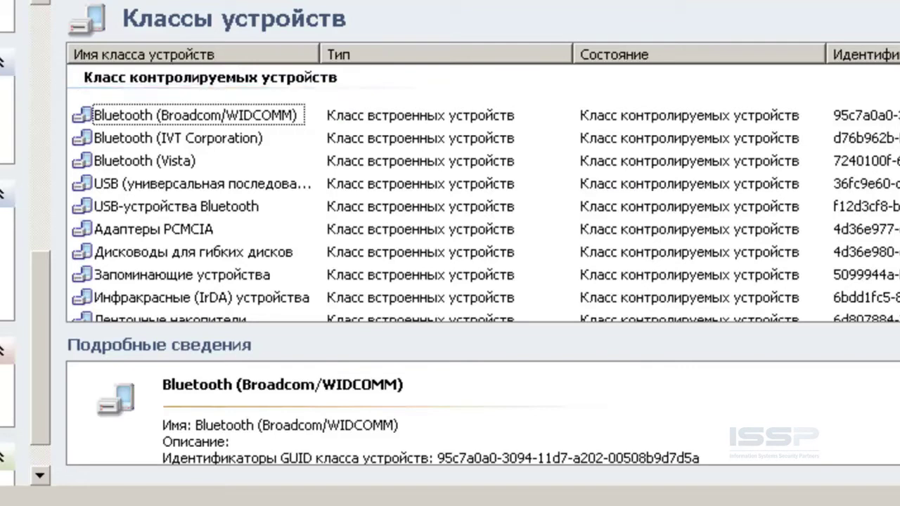
pyautogui.scroll(-4, 483, 194)
pyautogui.scroll(-3, 484, 194)
pyautogui.scroll(-2, 484, 194)
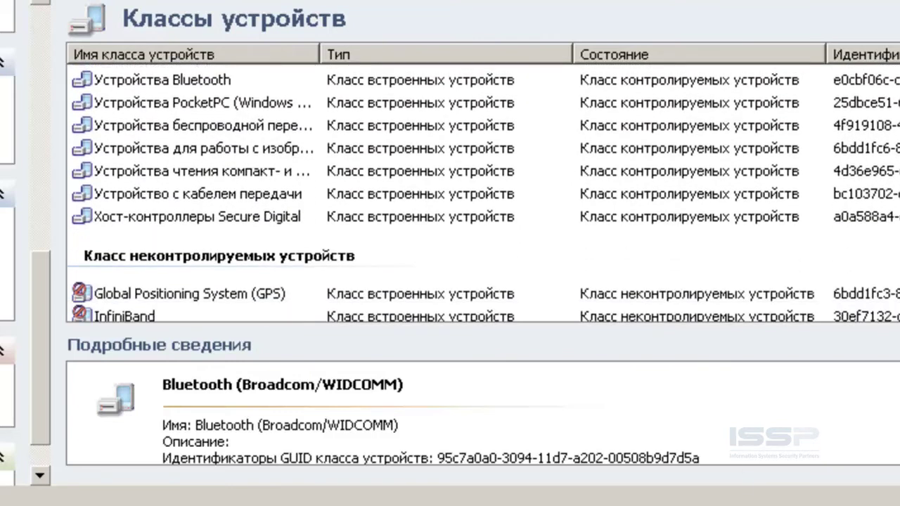
pyautogui.moveTo(83, 262); pyautogui.dragTo(362, 266)
pyautogui.scroll(-4, 484, 192)
pyautogui.scroll(-4, 484, 193)
pyautogui.scroll(-7, 484, 193)
pyautogui.scroll(-1, 484, 192)
pyautogui.moveTo(83, 154); pyautogui.dragTo(357, 152)
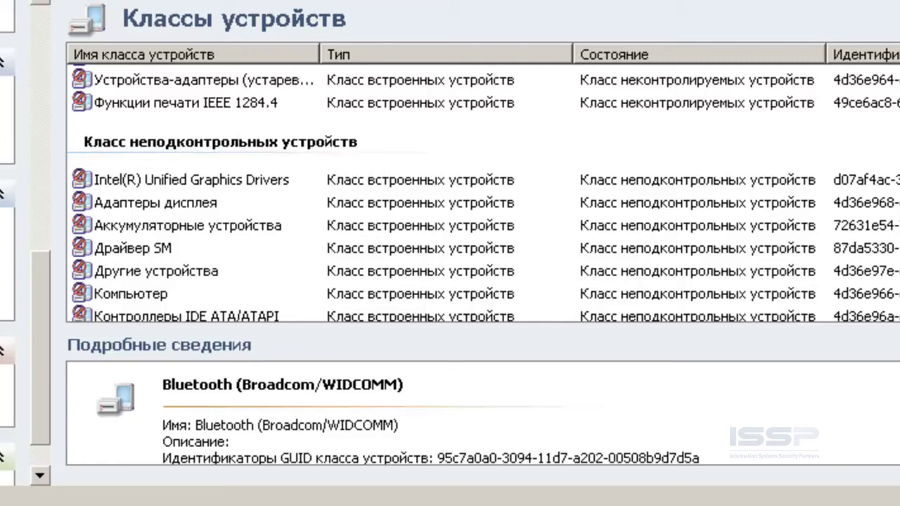
pyautogui.scroll(-2, 450, 197)
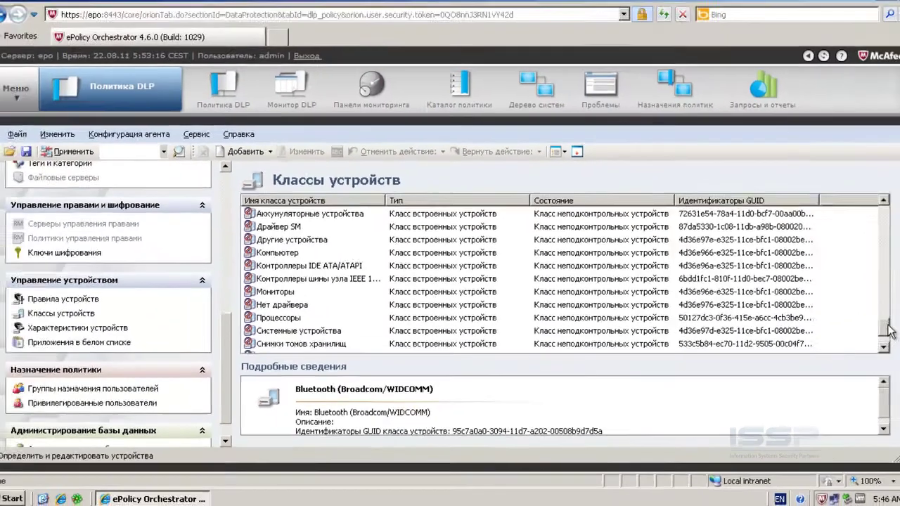
pyautogui.scroll(-2, 890, 330)
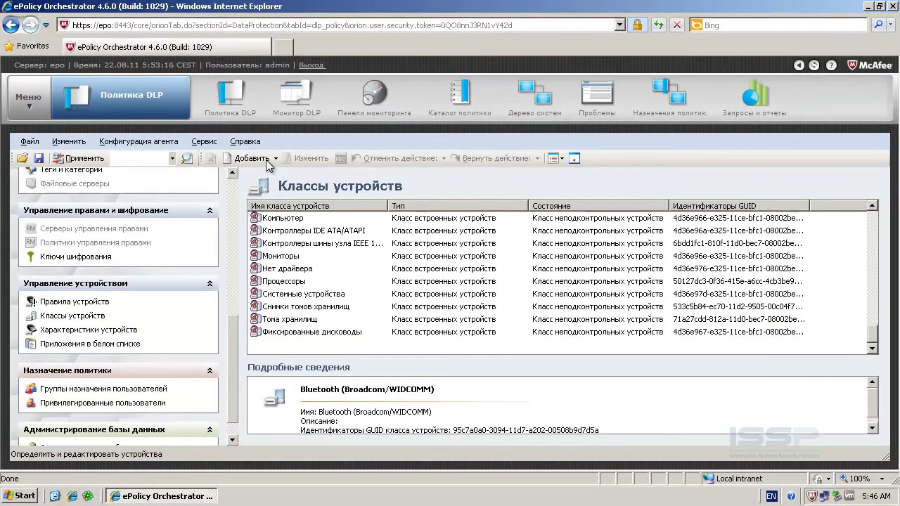
# Add a new device class named "Мой Класс устройств".
pyautogui.click(267, 162)
pyautogui.click(266, 176)
pyautogui.hotkey('alt', 'shift')
pyautogui.write('Мой Класс устройств')
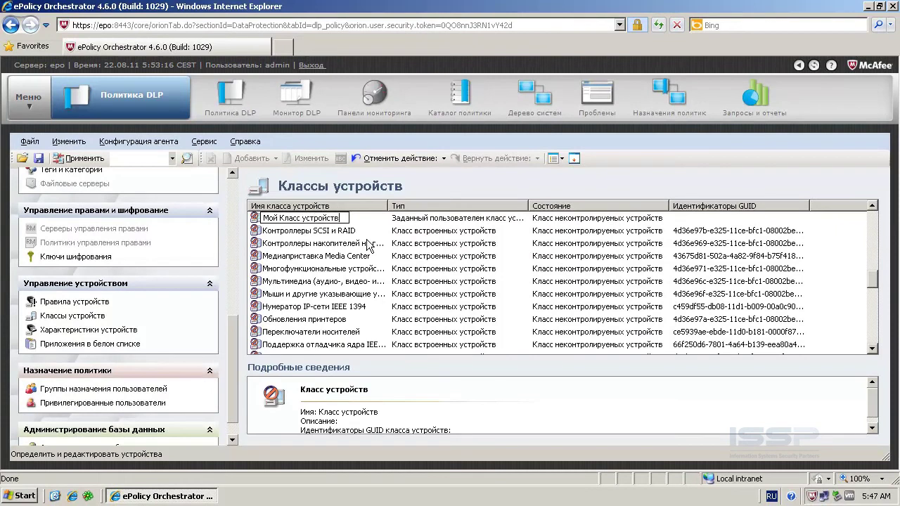
pyautogui.press('Return')
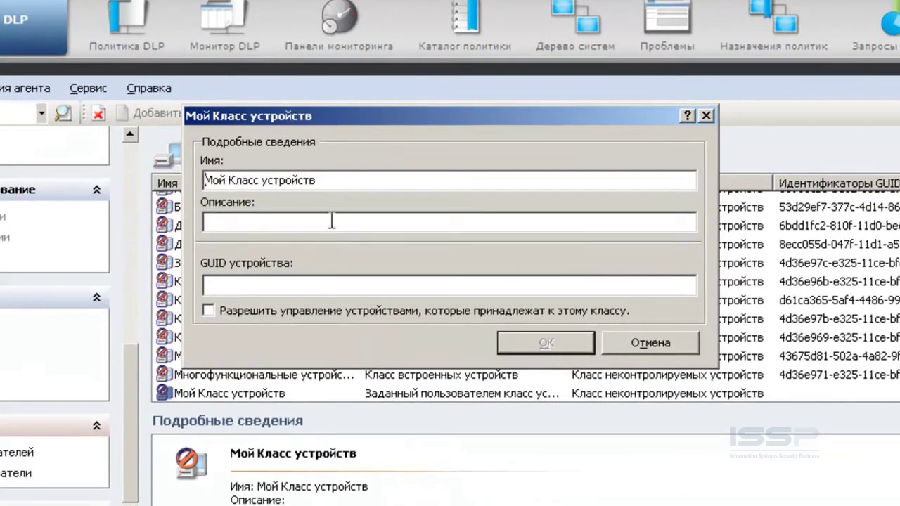
# Give Мой Класс устройств the description "тест" and GUID adadadad-adad-adad-adad-adadadadadad, allow managing devices of this class, and save it.
pyautogui.click(332, 221)
pyautogui.write('тест')
pyautogui.click(210, 311)
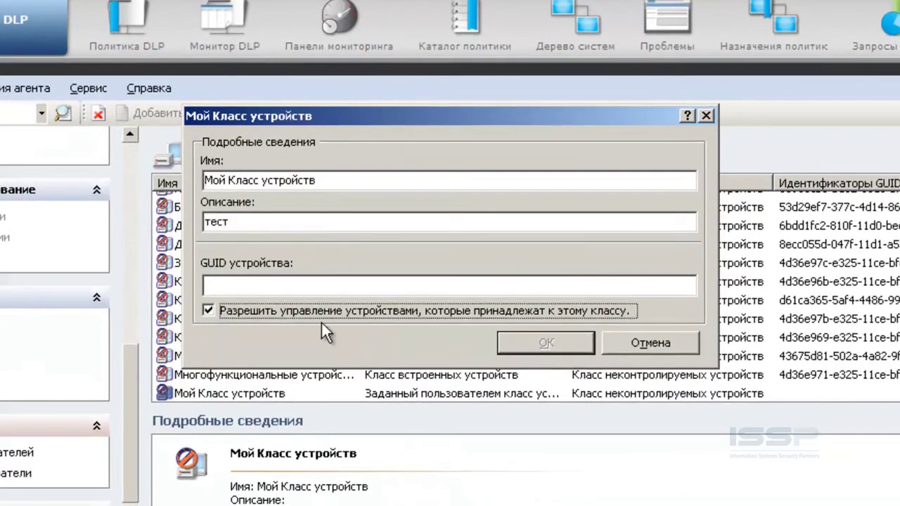
pyautogui.click(255, 282)
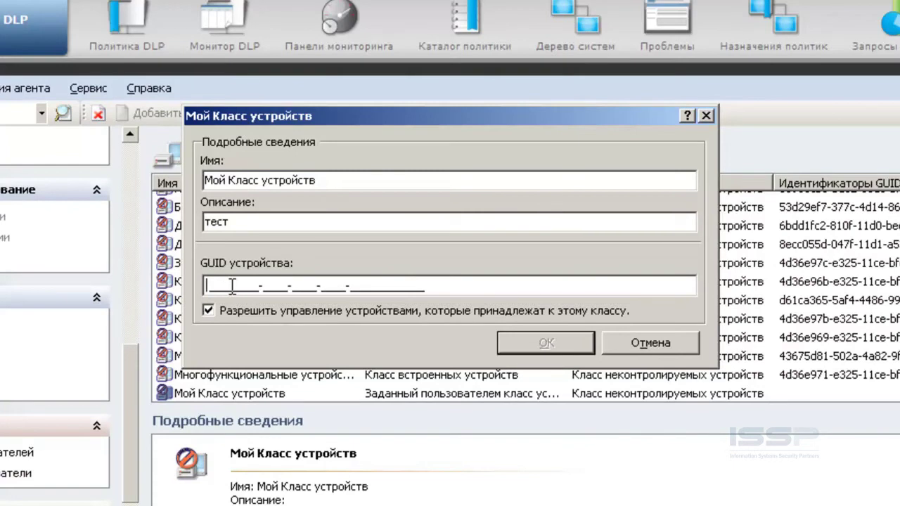
pyautogui.write('adadadad-adad-adad-adad-adadadadadad')
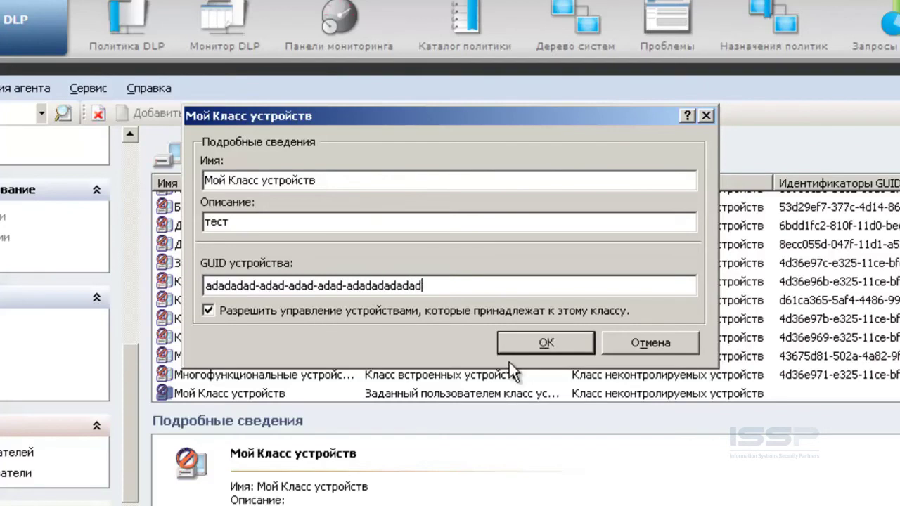
pyautogui.click(556, 351)
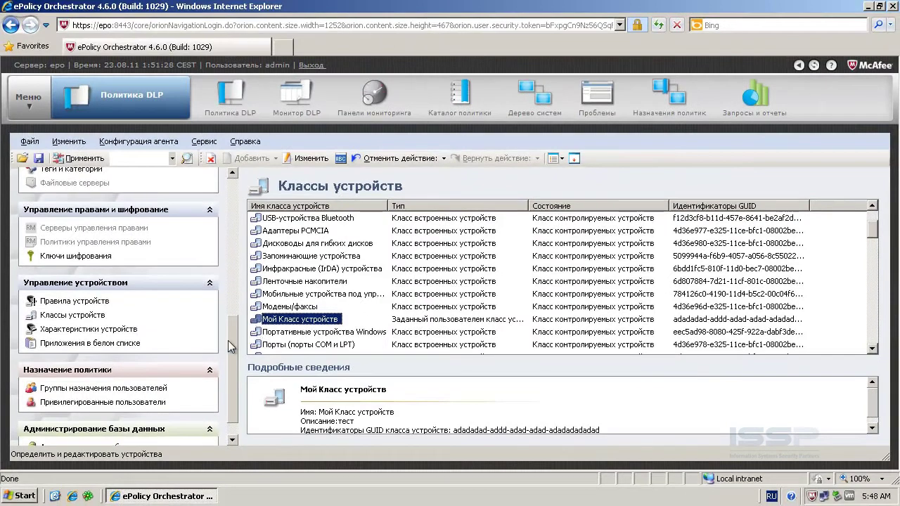
# Add a Plug-and-Play device definition under Характеристики устройств and name it "Тест Plug-and-Play".
pyautogui.click(118, 334)
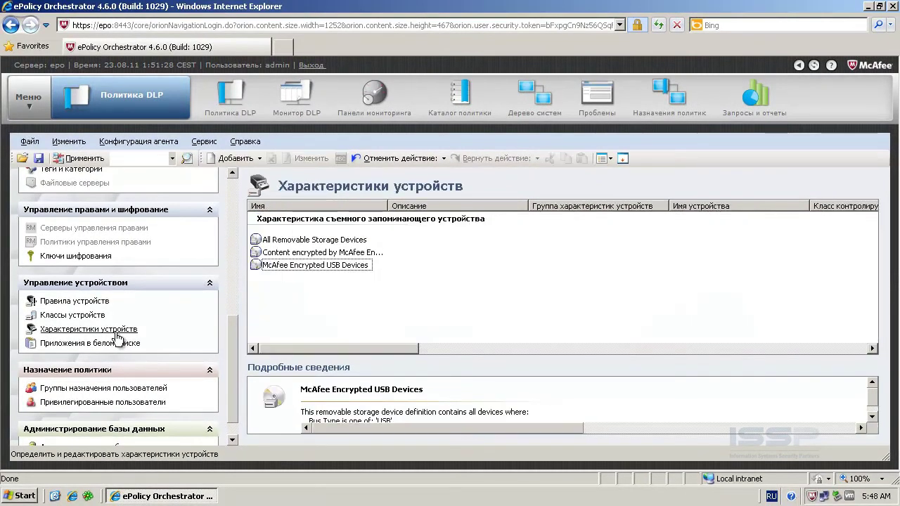
pyautogui.click(236, 158)
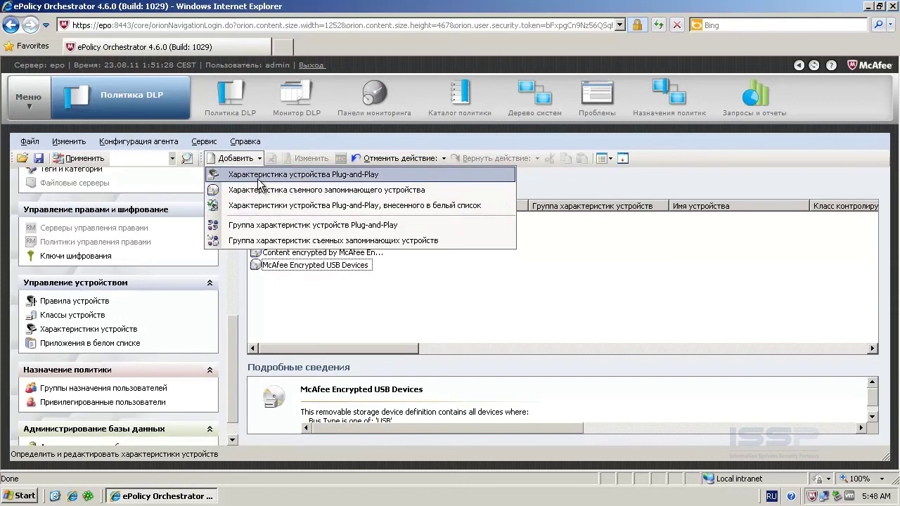
pyautogui.click(259, 177)
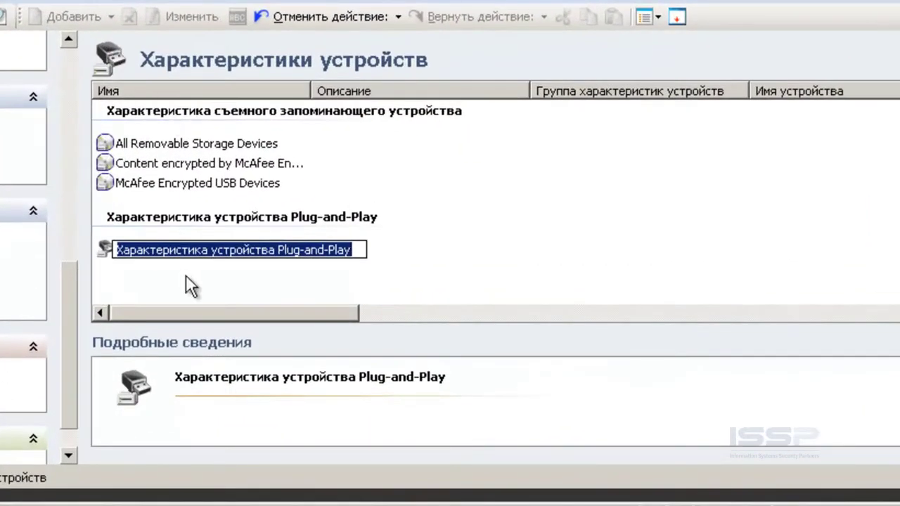
pyautogui.click(278, 251)
pyautogui.moveTo(277, 257); pyautogui.dragTo(47, 264)
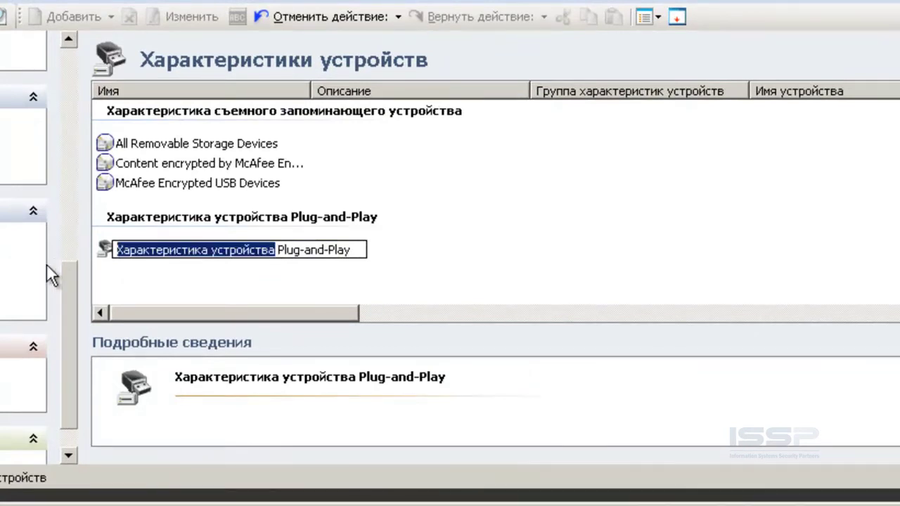
pyautogui.write('Тест')
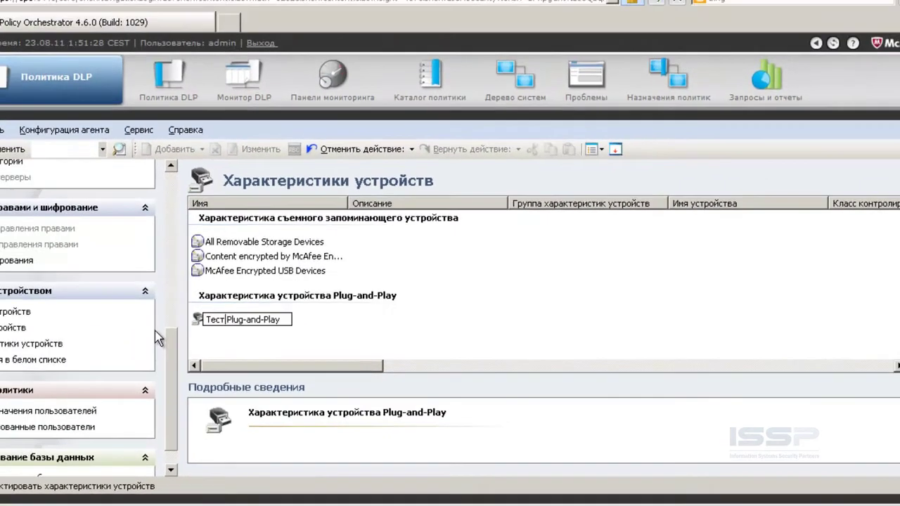
pyautogui.press('Return')
# Open the Тест Plug-and-Play definition and set its Класс устройств parameter to Мой Класс устройств.
pyautogui.doubleClick(206, 301)
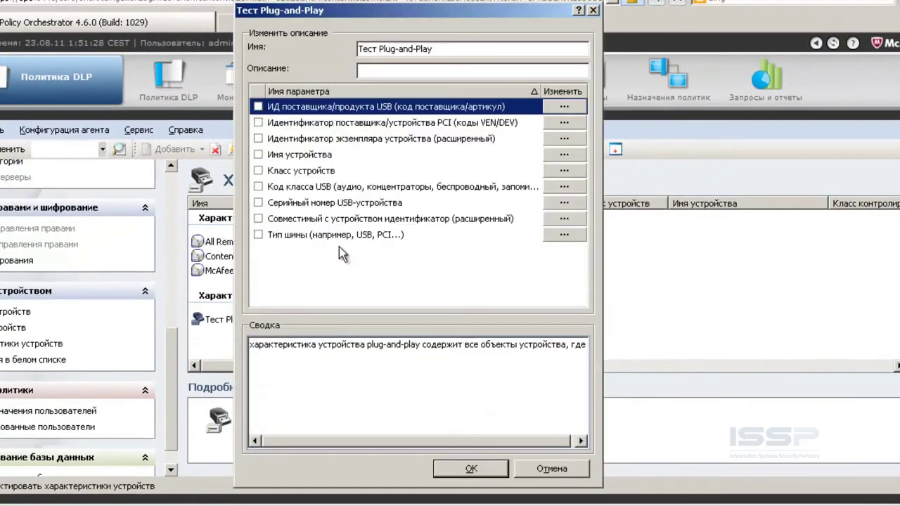
pyautogui.click(564, 171)
pyautogui.moveTo(590, 190); pyautogui.dragTo(595, 235)
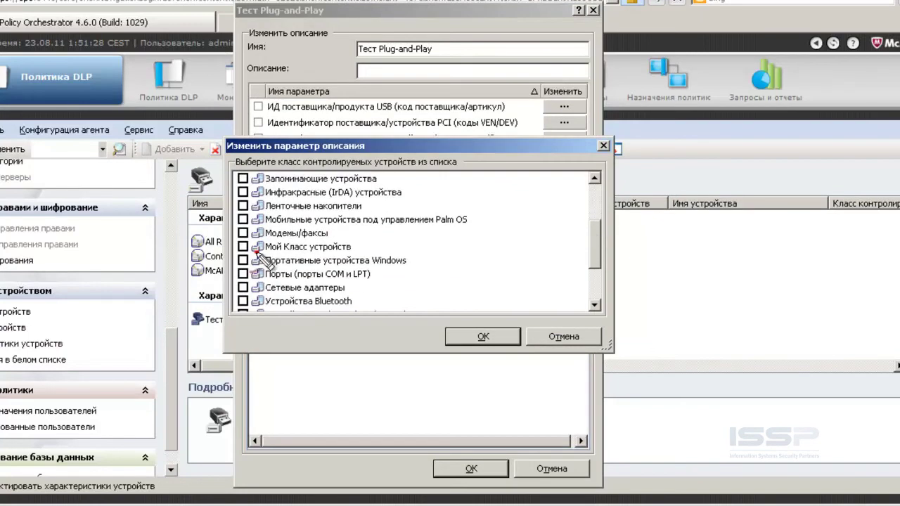
pyautogui.click(345, 248)
pyautogui.click(483, 336)
# Set the definition's USB class code parameter to 0Eh: видео.
pyautogui.click(564, 191)
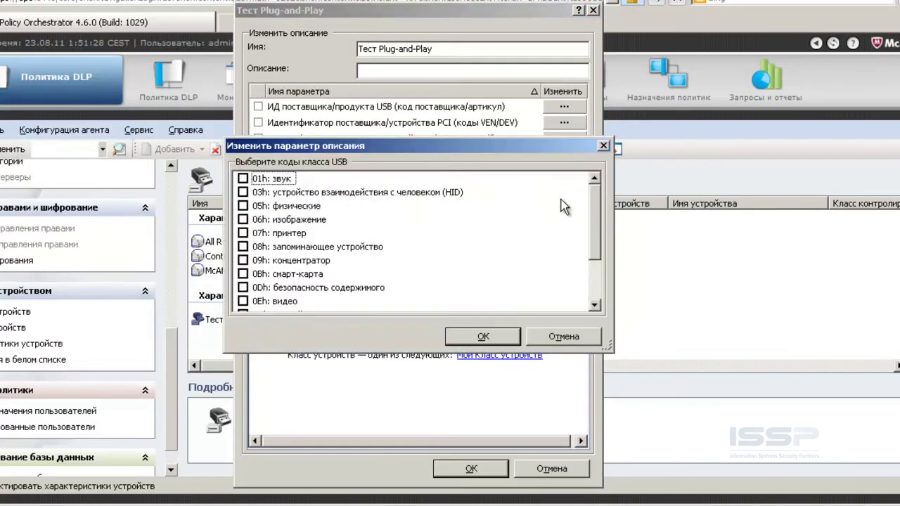
pyautogui.click(242, 301)
pyautogui.click(465, 338)
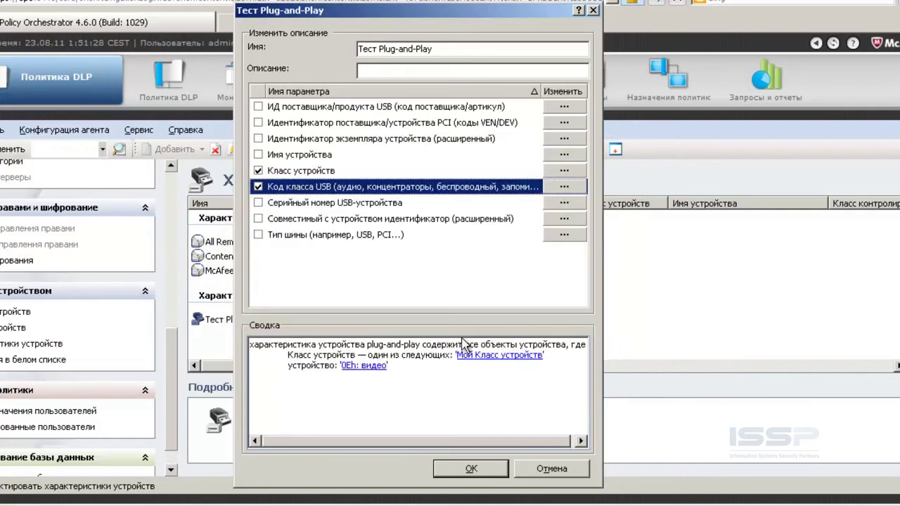
# Set the bus type parameter of the Тест Plug-and-Play definition to PCI and save the definition.
pyautogui.click(564, 235)
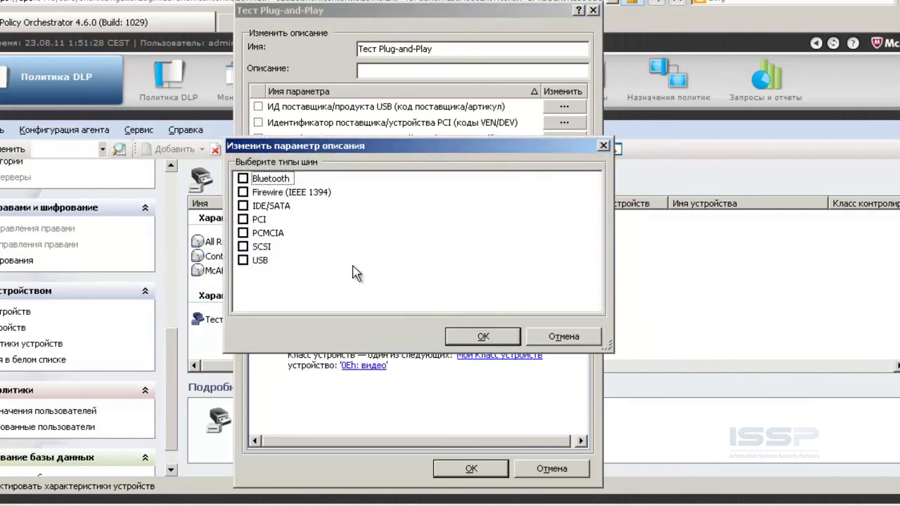
pyautogui.click(243, 219)
pyautogui.click(466, 338)
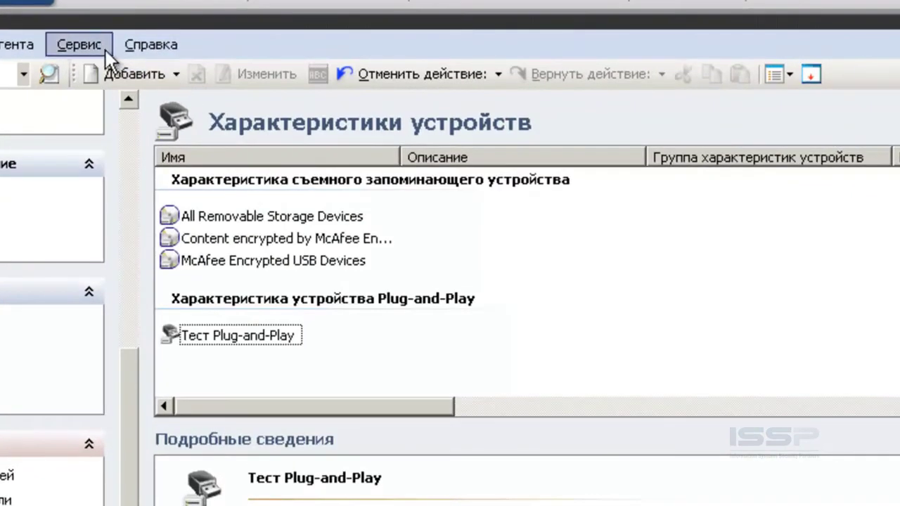
# Add a removable storage device definition and name it "Тест запоминающего устройства".
pyautogui.click(154, 112)
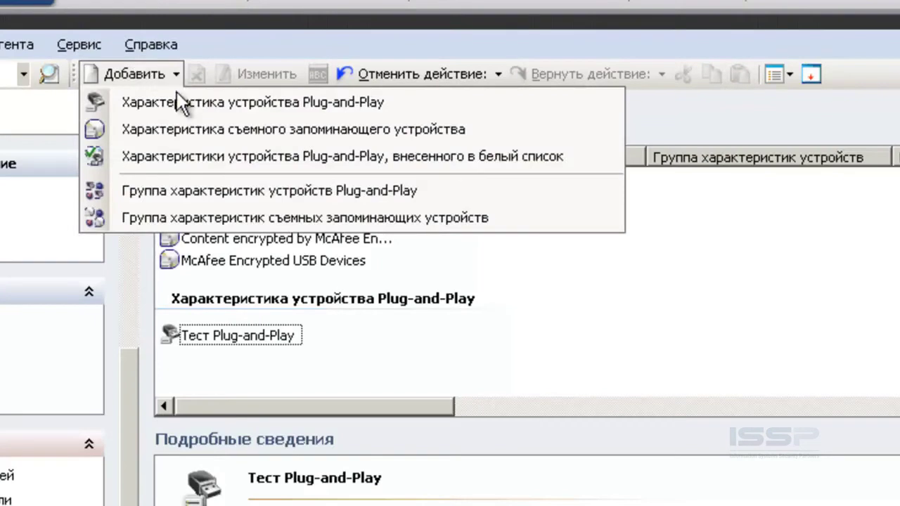
pyautogui.click(187, 122)
pyautogui.write('Тест запоминающего устройства')
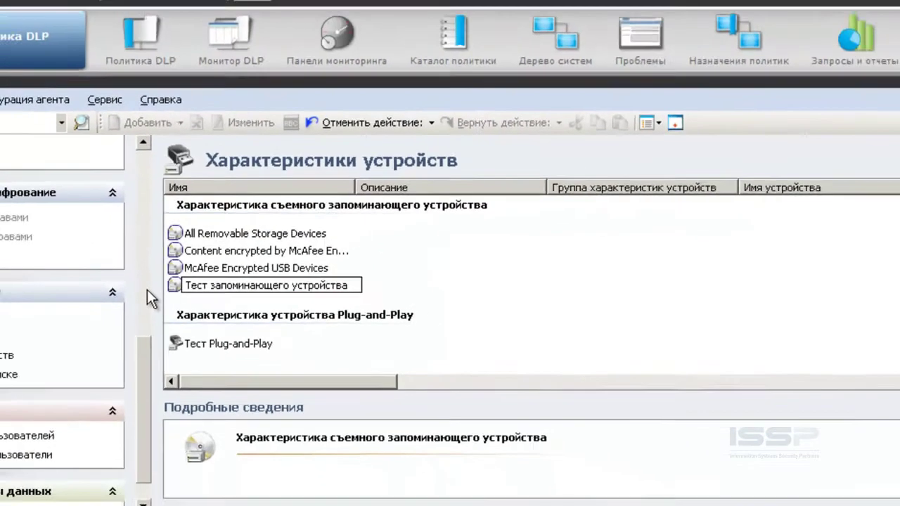
pyautogui.press('Return')
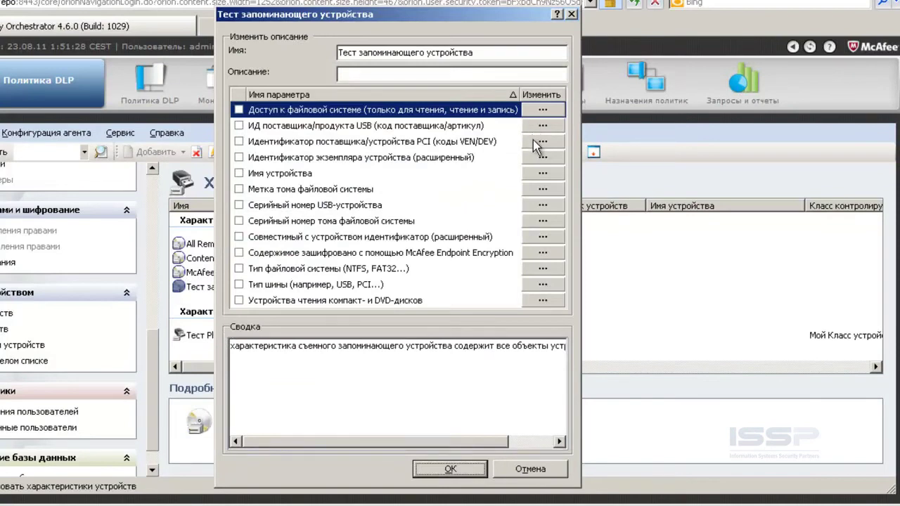
# Set the storage definition's Имя устройства parameter to PENDRIVE with partial matching allowed.
pyautogui.click(542, 173)
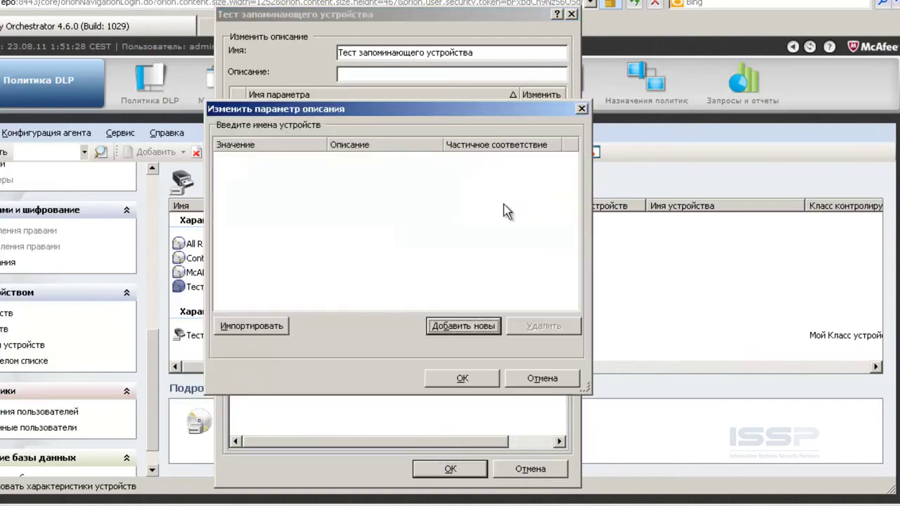
pyautogui.click(445, 331)
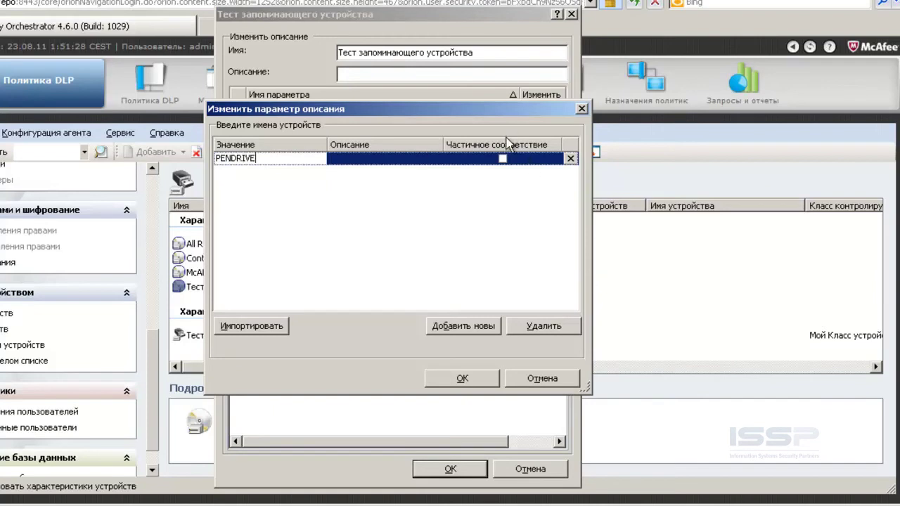
pyautogui.click(502, 160)
pyautogui.click(464, 378)
# Set the storage definition's bus type parameter to USB and save the definition.
pyautogui.click(541, 282)
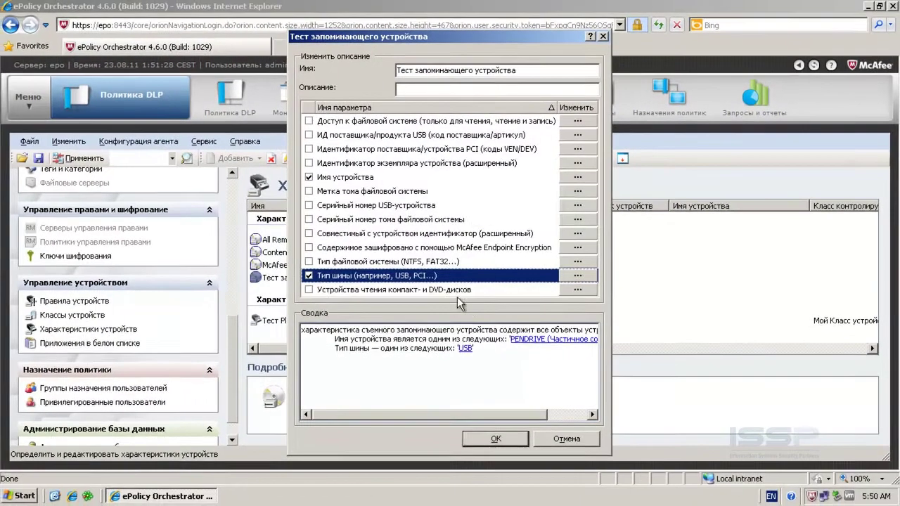
pyautogui.click(274, 220)
pyautogui.click(472, 454)
# Add a Plug-and-Play device rule under Правила устройств, keeping its default name.
pyautogui.click(75, 301)
pyautogui.click(127, 113)
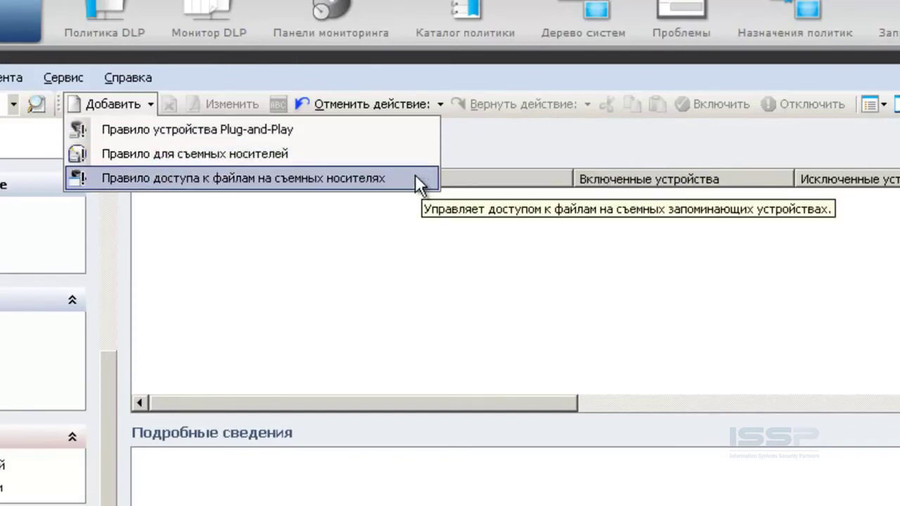
pyautogui.click(388, 132)
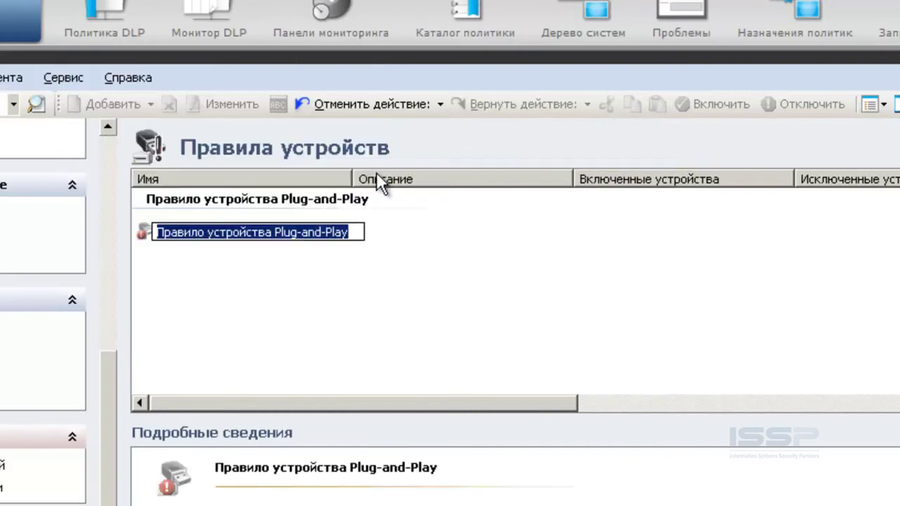
pyautogui.click(341, 253)
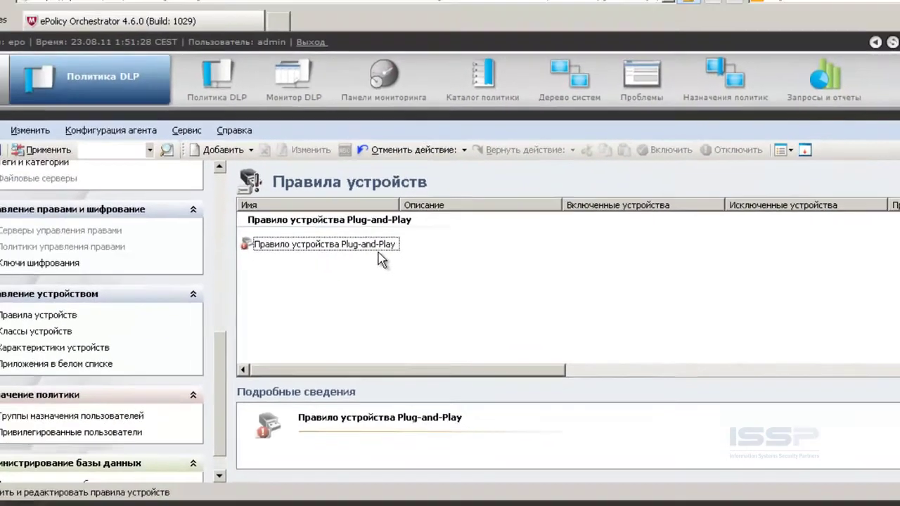
# Open the Plug-and-Play device rule and include the Тест Plug-and-Play definition in it.
pyautogui.doubleClick(378, 251)
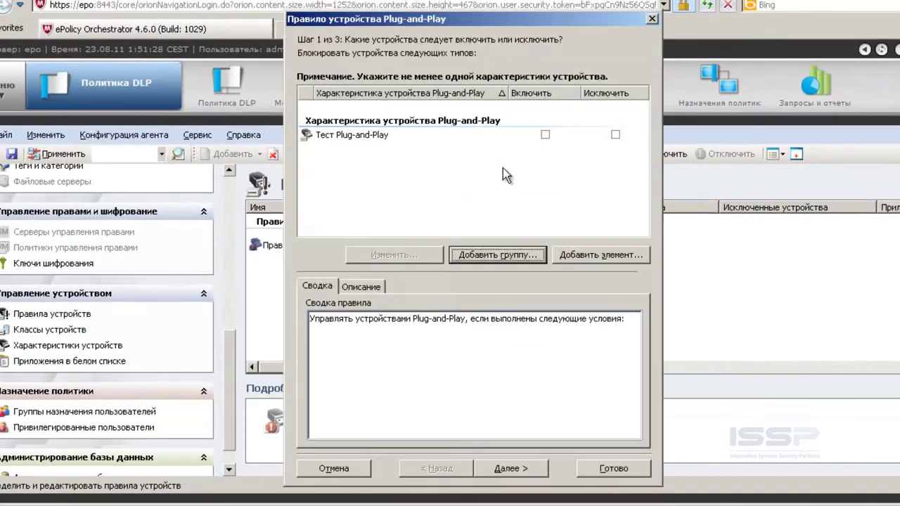
pyautogui.click(545, 134)
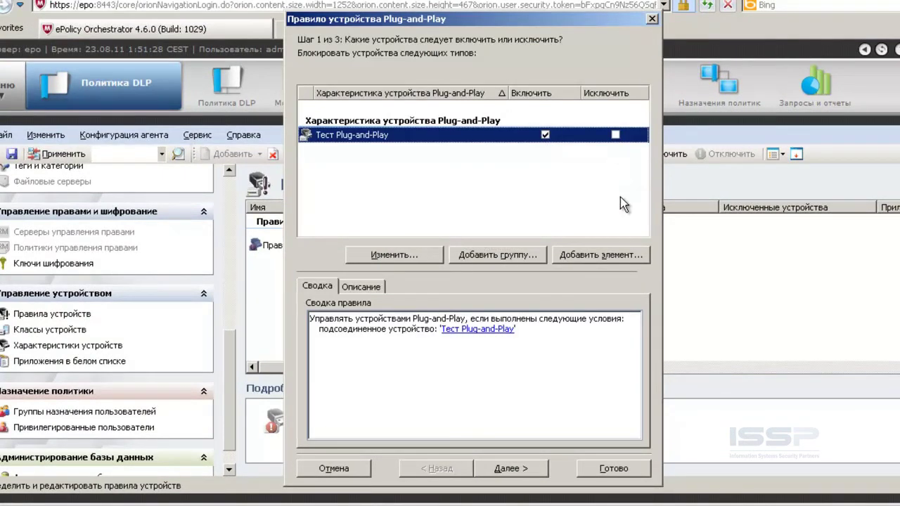
pyautogui.click(616, 135)
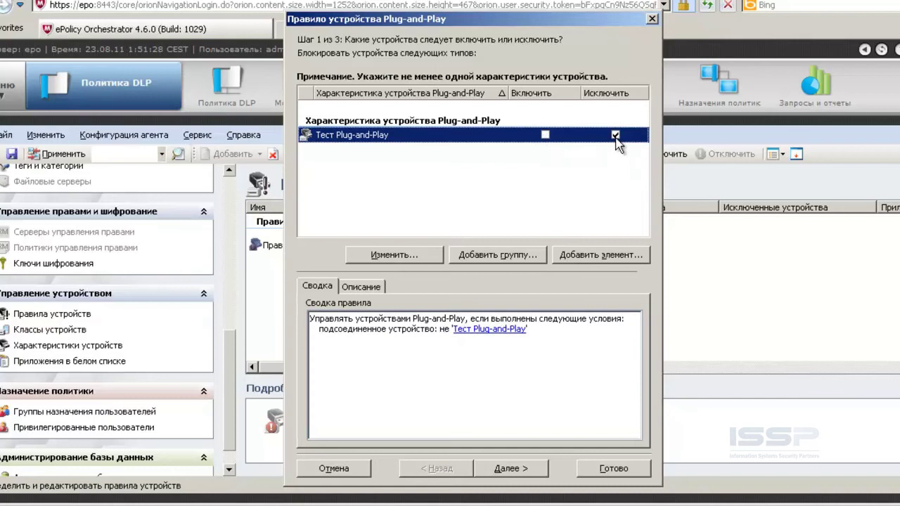
pyautogui.click(546, 134)
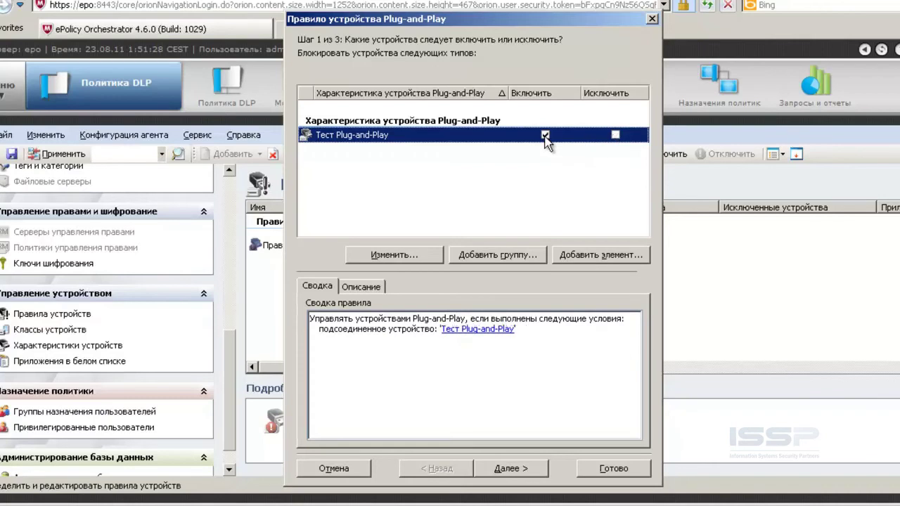
pyautogui.click(536, 469)
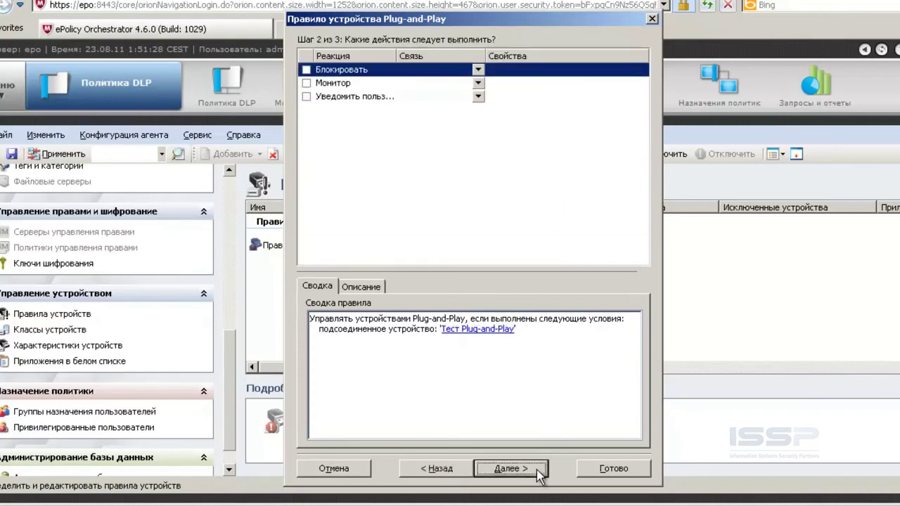
# Enable the rule's Блокировать, Монитор and user notification reactions.
pyautogui.click(307, 70)
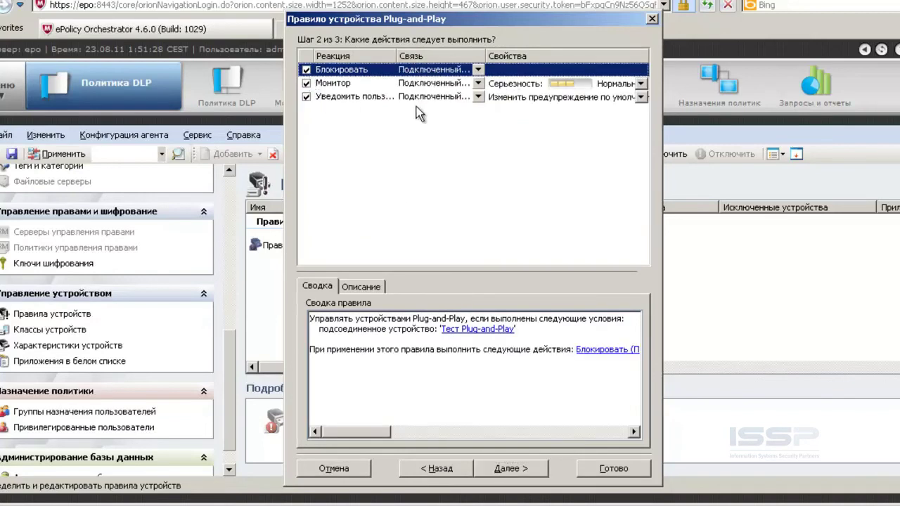
pyautogui.click(307, 97)
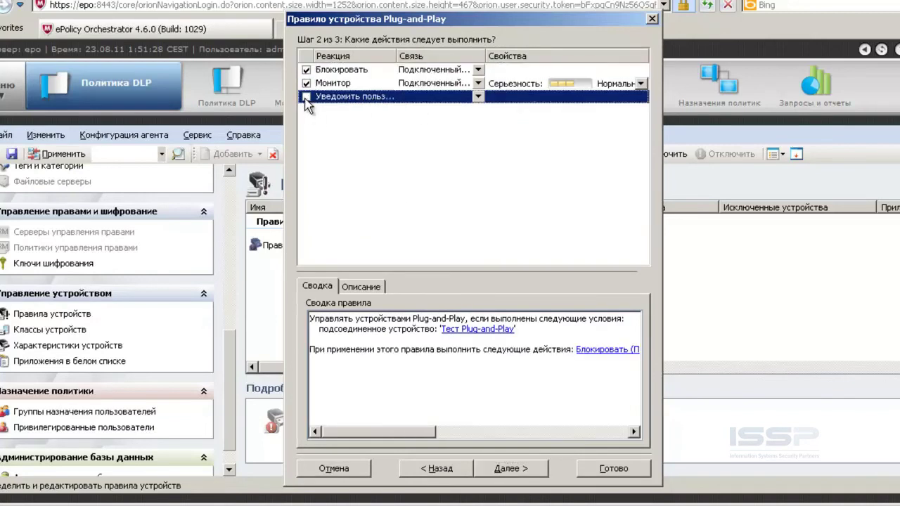
pyautogui.click(307, 97)
pyautogui.moveTo(396, 56)
pyautogui.mouseDown()
pyautogui.moveTo(447, 55)
pyautogui.moveTo(398, 55)
pyautogui.mouseUp()
# Change the rule's user notification message to "Блок: %s".
pyautogui.click(640, 97)
pyautogui.moveTo(608, 144); pyautogui.dragTo(454, 156)
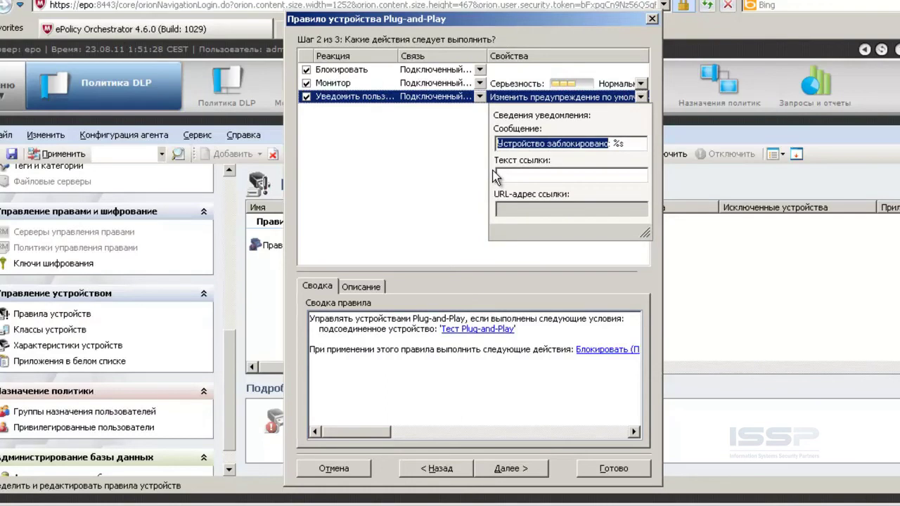
pyautogui.write('Блок:')
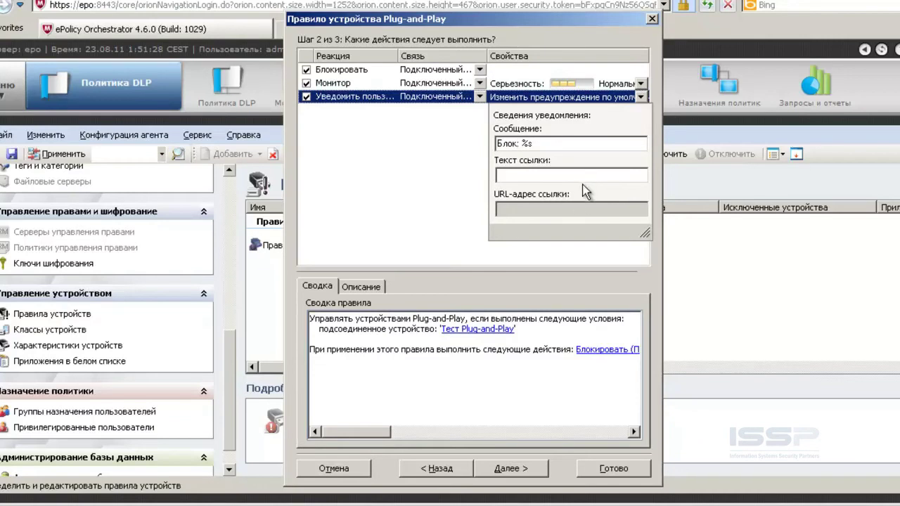
# Create a user assignment group for the rule and include Локальные пользователи in it.
pyautogui.click(535, 473)
pyautogui.click(538, 255)
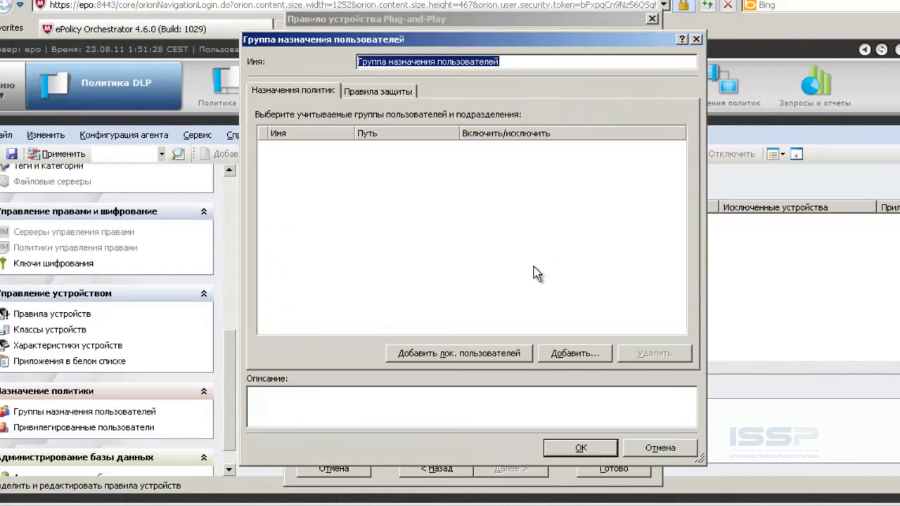
pyautogui.click(513, 356)
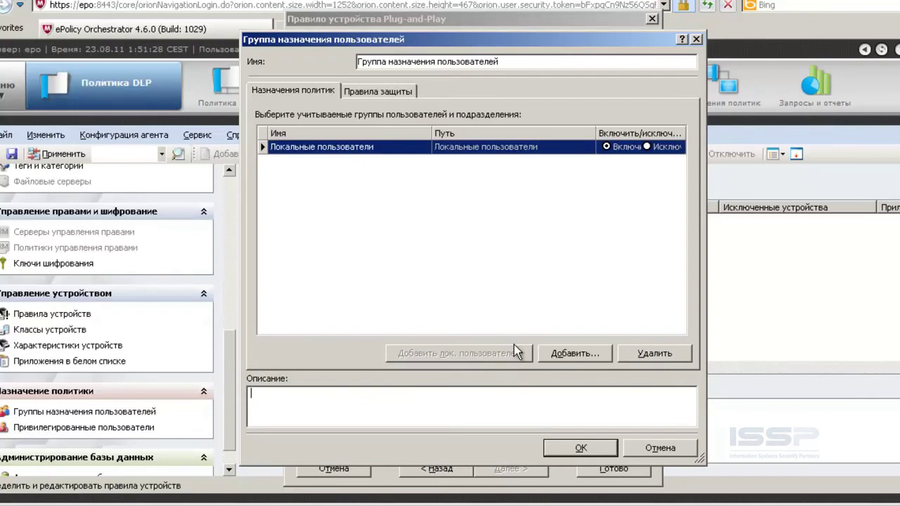
# Add Authenticated Users from the MCAFEE.LAB domain to the assignment group, then save the group and the rule.
pyautogui.click(561, 353)
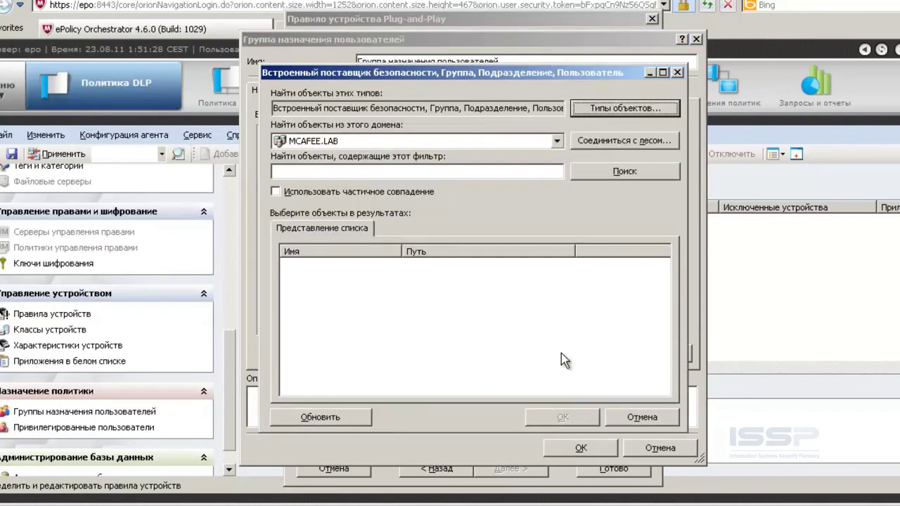
pyautogui.click(626, 171)
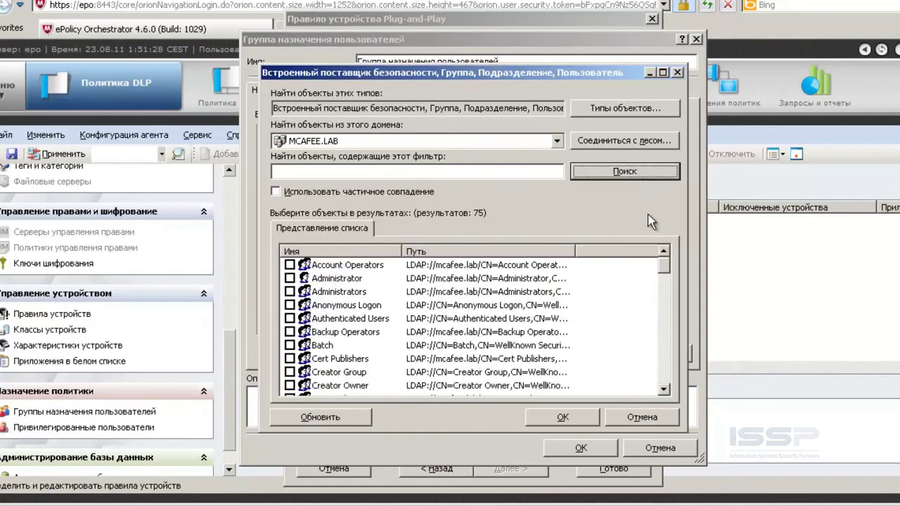
pyautogui.moveTo(666, 259); pyautogui.dragTo(666, 267)
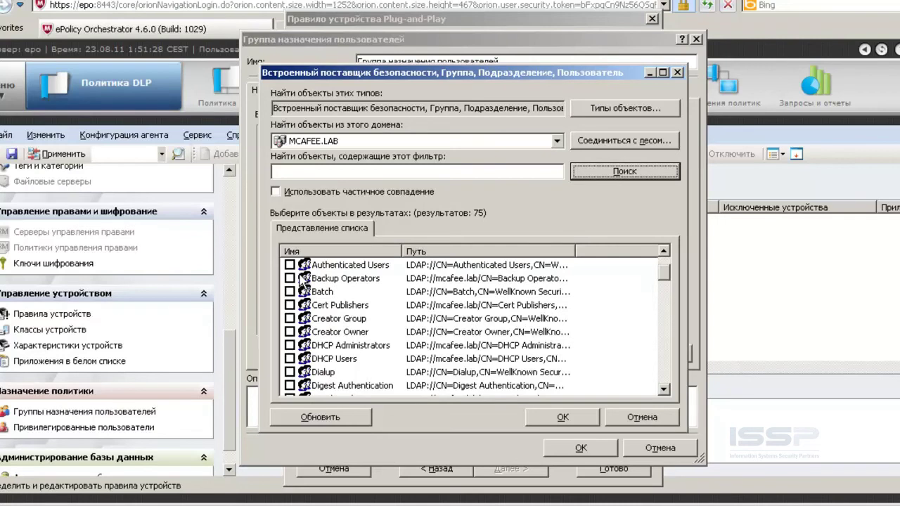
pyautogui.click(290, 265)
pyautogui.click(536, 417)
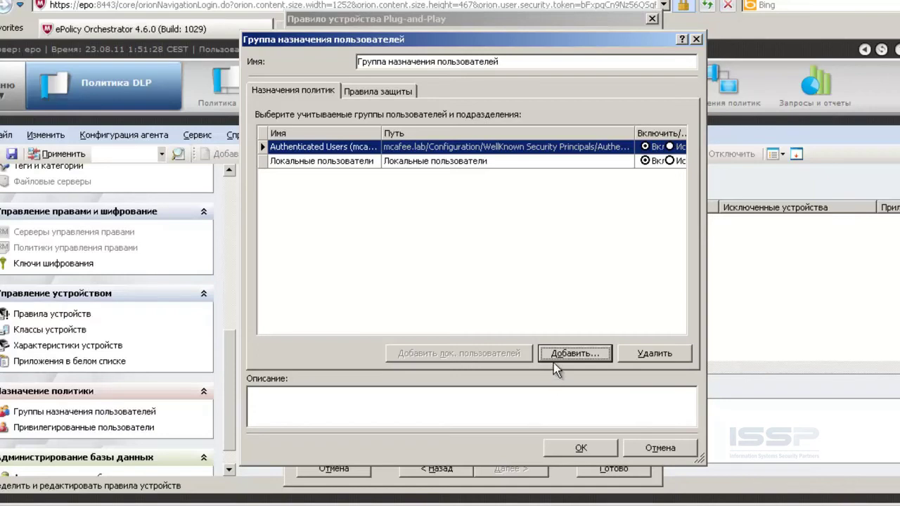
pyautogui.click(581, 448)
pyautogui.click(614, 469)
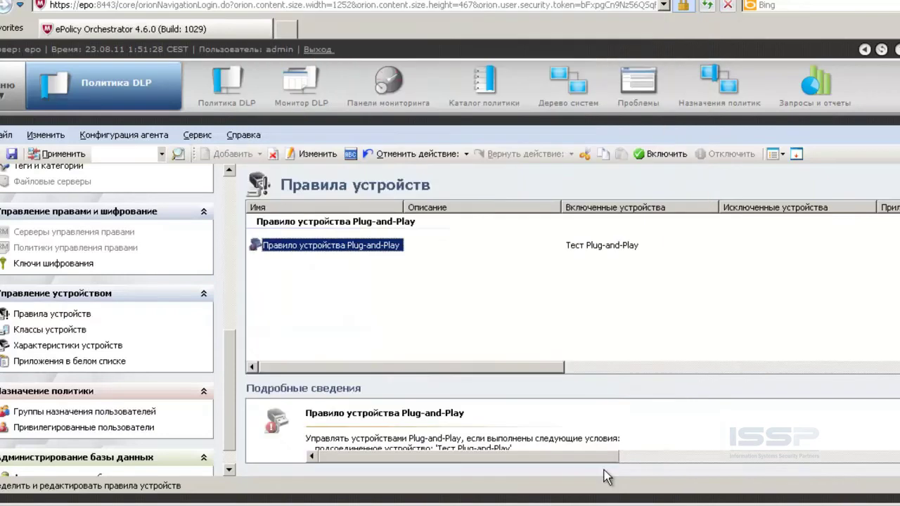
# Enable the Plug-and-Play device rule and apply the DLP policy.
pyautogui.click(660, 153)
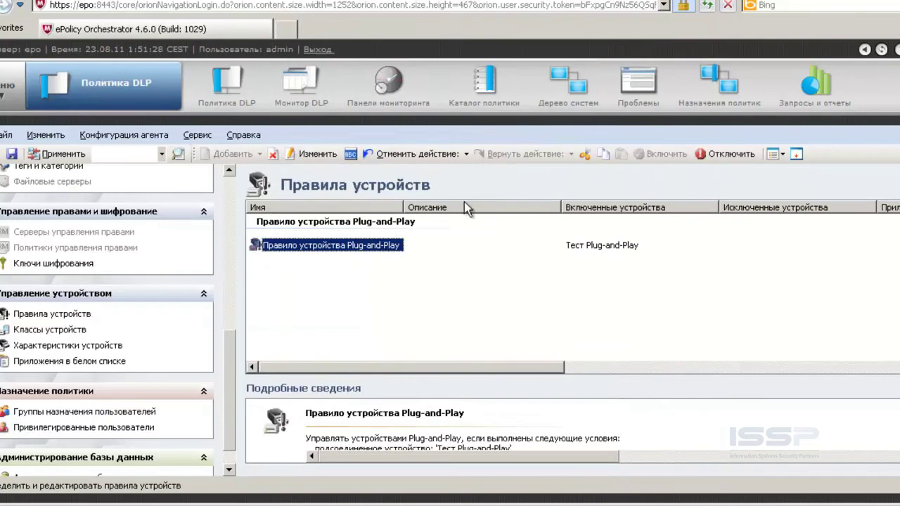
pyautogui.click(57, 154)
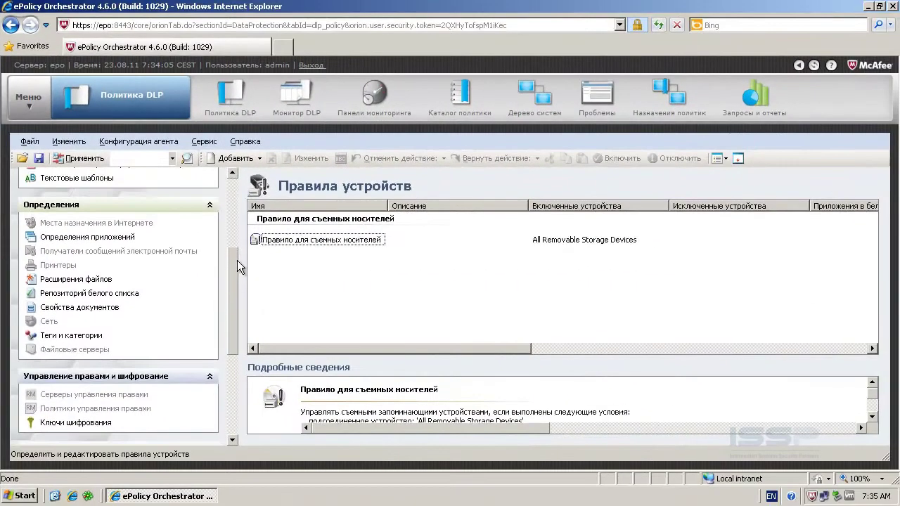
# Add a content classification rule to the content protection classification rules, keeping the name Правило классификации содержимого.
pyautogui.moveTo(237, 260); pyautogui.dragTo(230, 193)
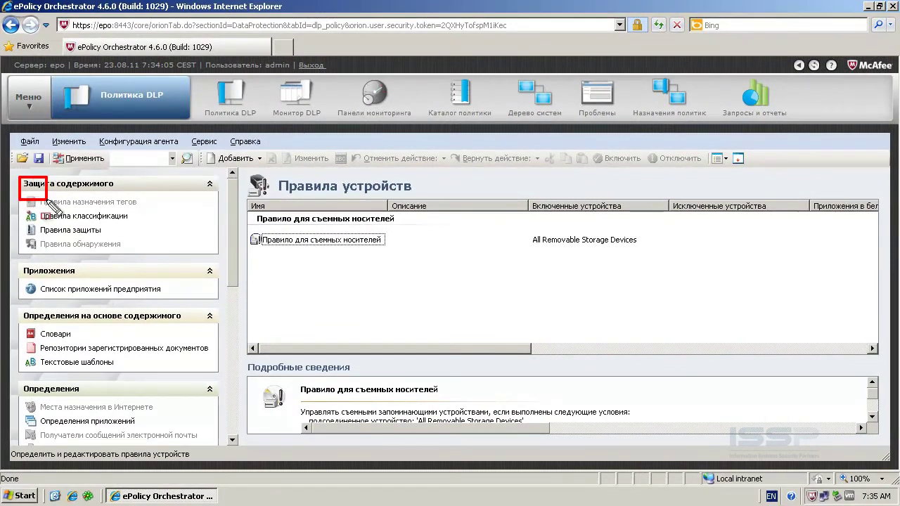
pyautogui.moveTo(134, 255); pyautogui.dragTo(224, 259)
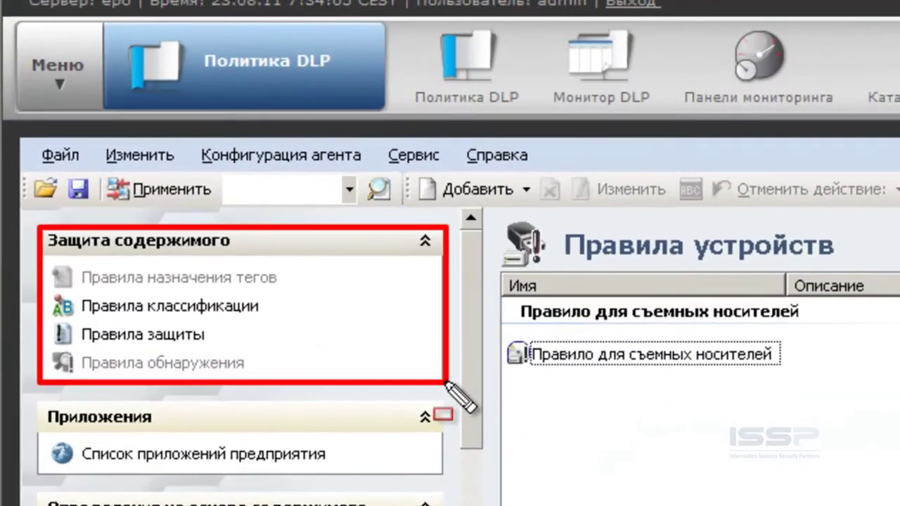
pyautogui.moveTo(83, 304)
pyautogui.mouseDown()
pyautogui.moveTo(68, 309)
pyautogui.moveTo(66, 339)
pyautogui.moveTo(142, 361)
pyautogui.moveTo(248, 355)
pyautogui.moveTo(277, 310)
pyautogui.moveTo(233, 287)
pyautogui.moveTo(83, 304)
pyautogui.mouseUp()
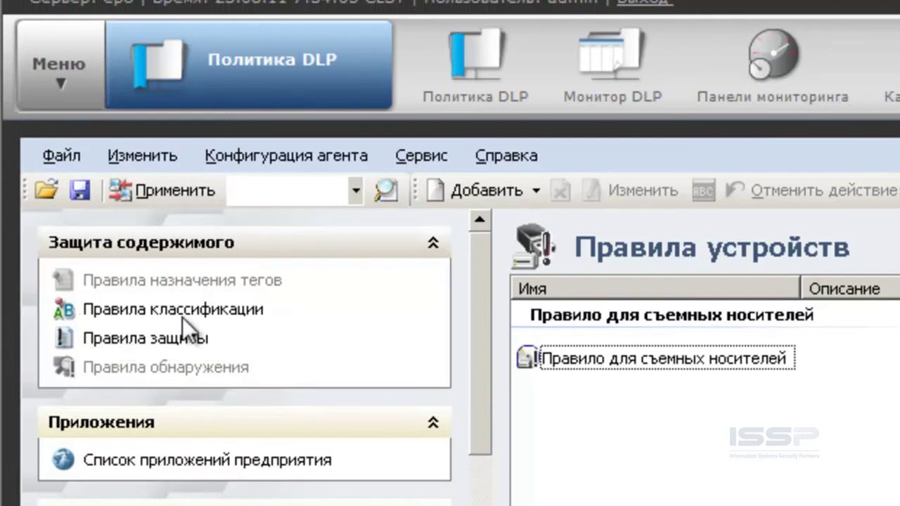
pyautogui.click(155, 311)
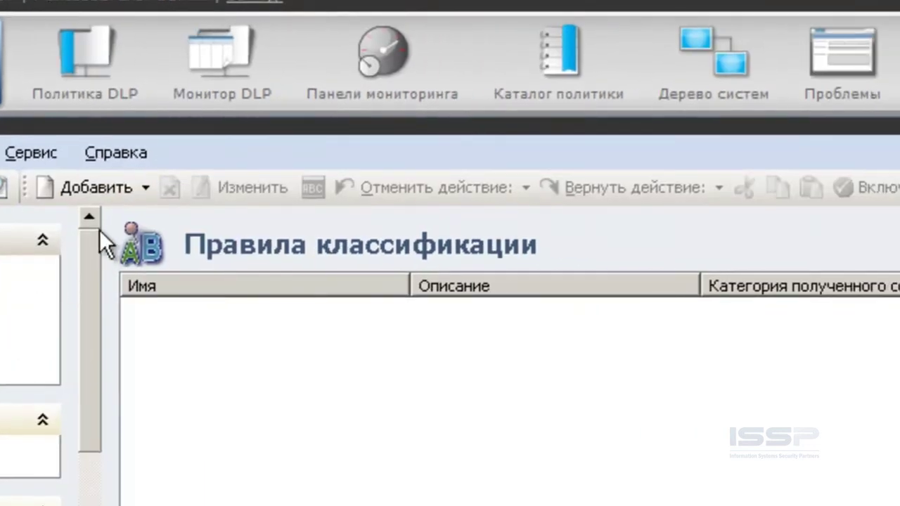
pyautogui.click(142, 186)
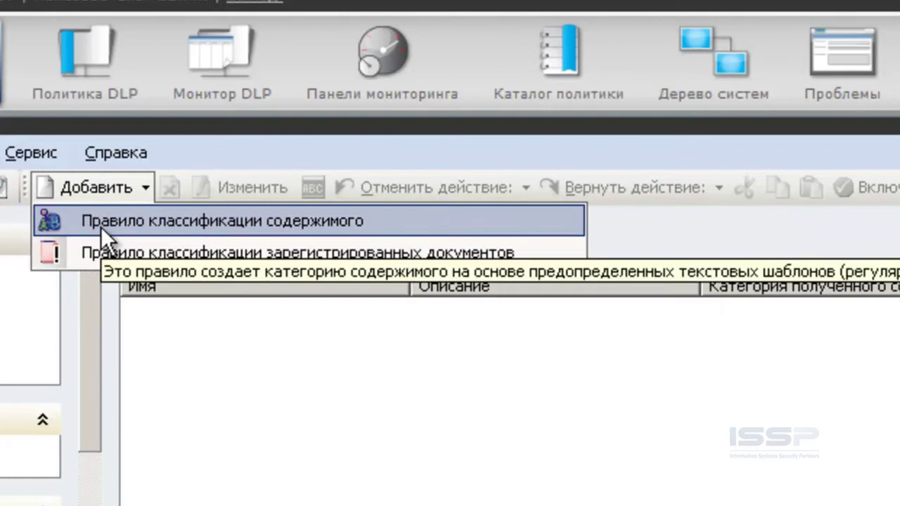
pyautogui.click(101, 227)
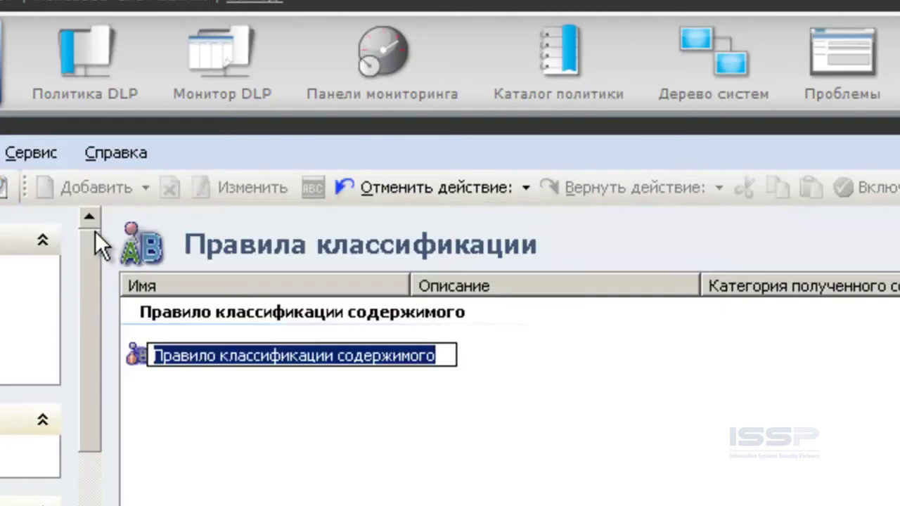
pyautogui.press('Return')
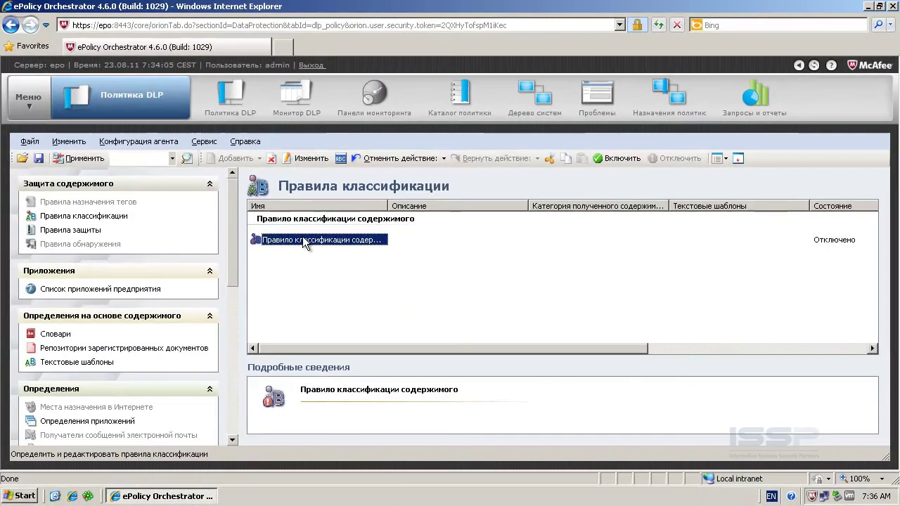
# Make the classification rule require all selected text patterns, include Australian Tax File Number, and review that pattern's definition.
pyautogui.doubleClick(304, 239)
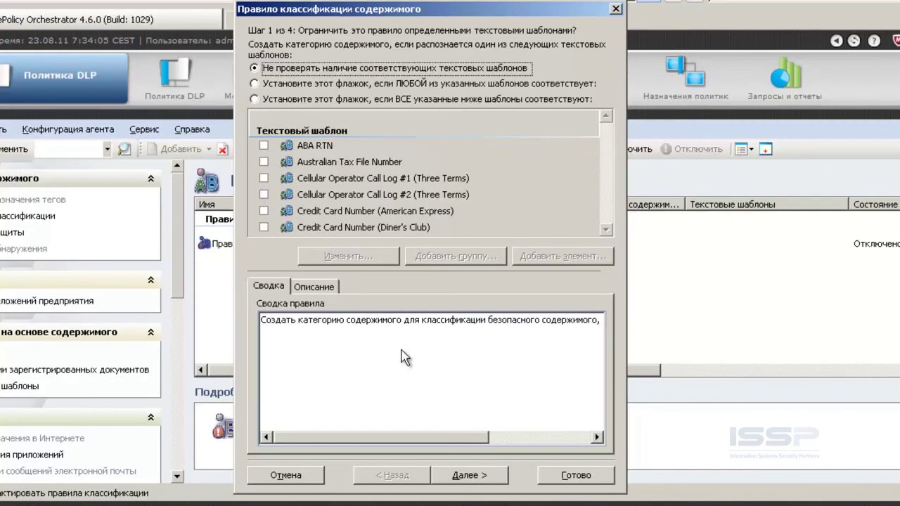
pyautogui.click(268, 104)
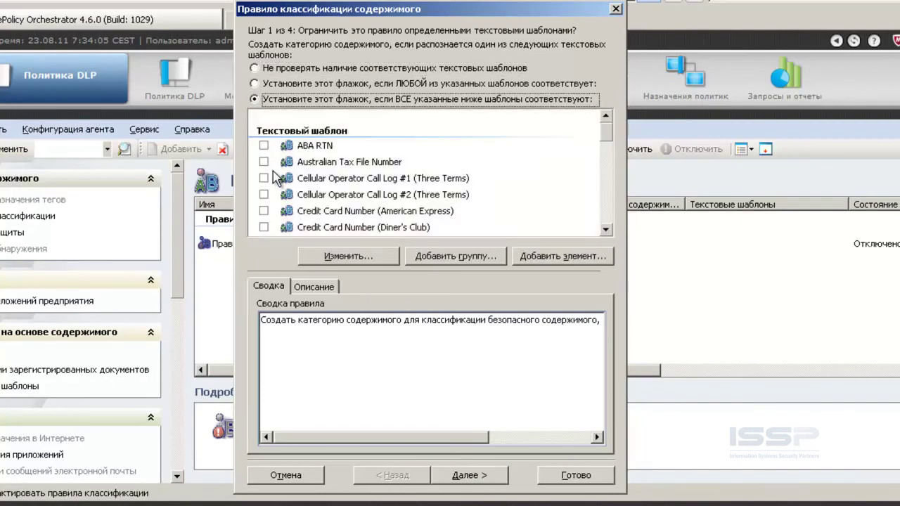
pyautogui.click(278, 166)
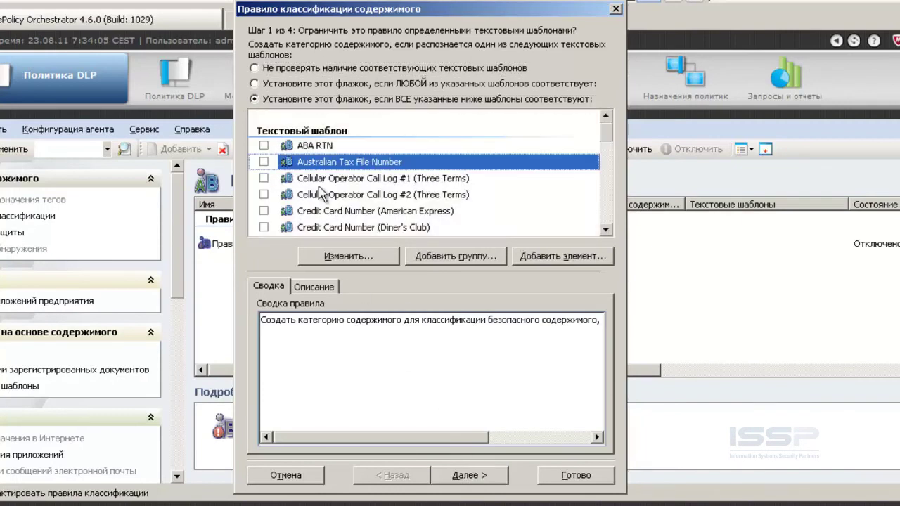
pyautogui.click(375, 256)
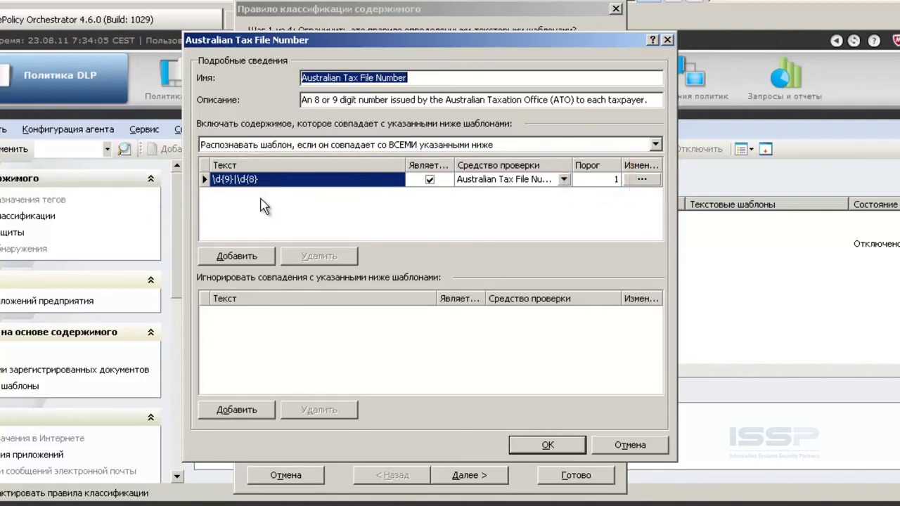
pyautogui.click(546, 444)
# Make the classification rule require all selected dictionaries and include the Acquisition dictionary.
pyautogui.click(470, 475)
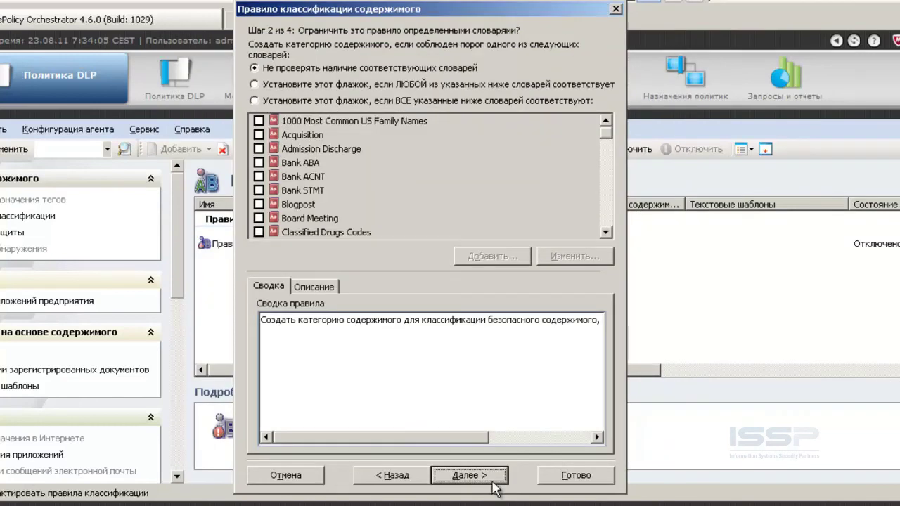
pyautogui.click(255, 101)
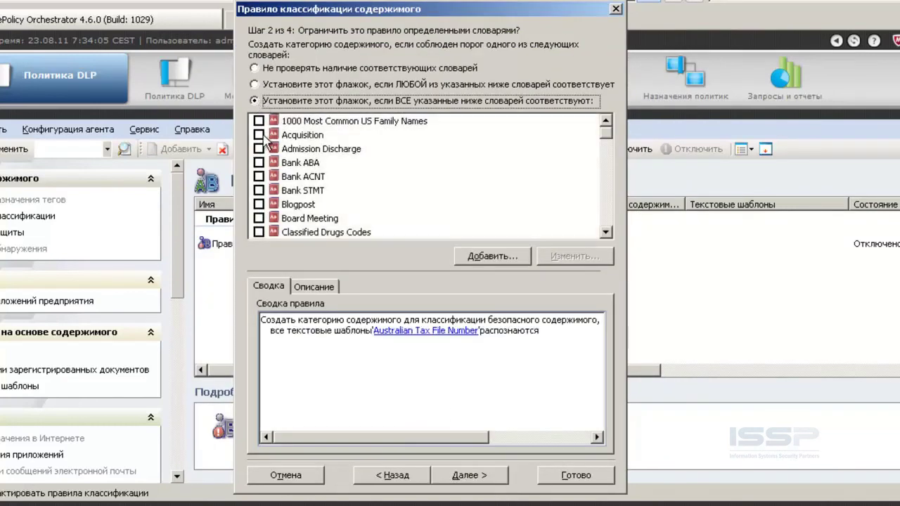
pyautogui.click(260, 135)
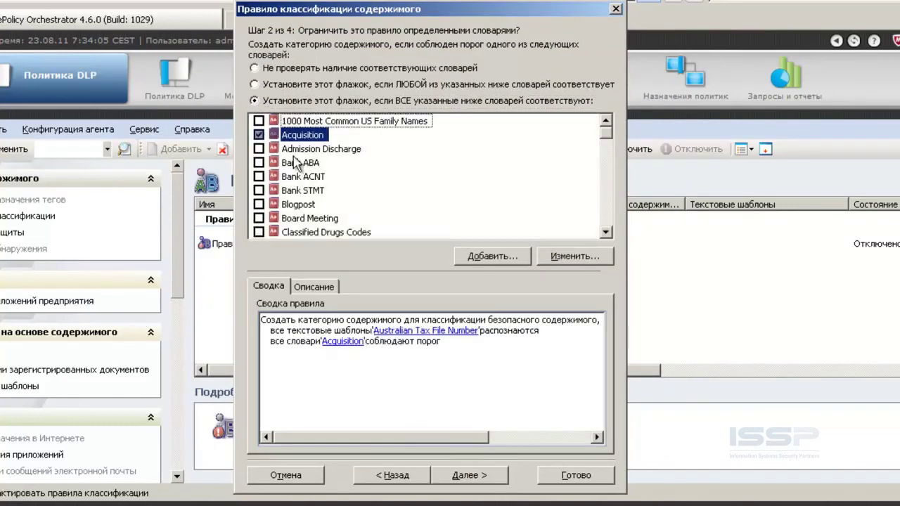
# Add an entry with placeholder text and weight 2 to the Acquisition dictionary, set its threshold to 5, and save it.
pyautogui.click(572, 257)
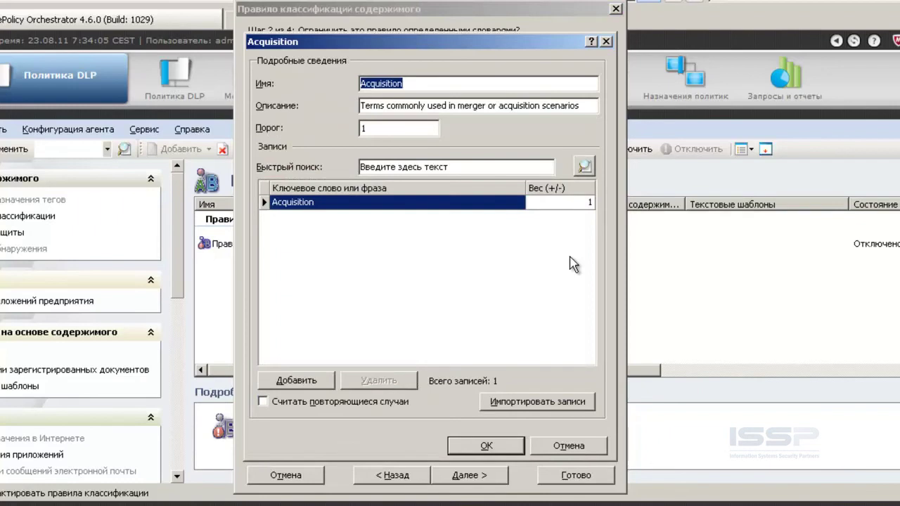
pyautogui.click(318, 383)
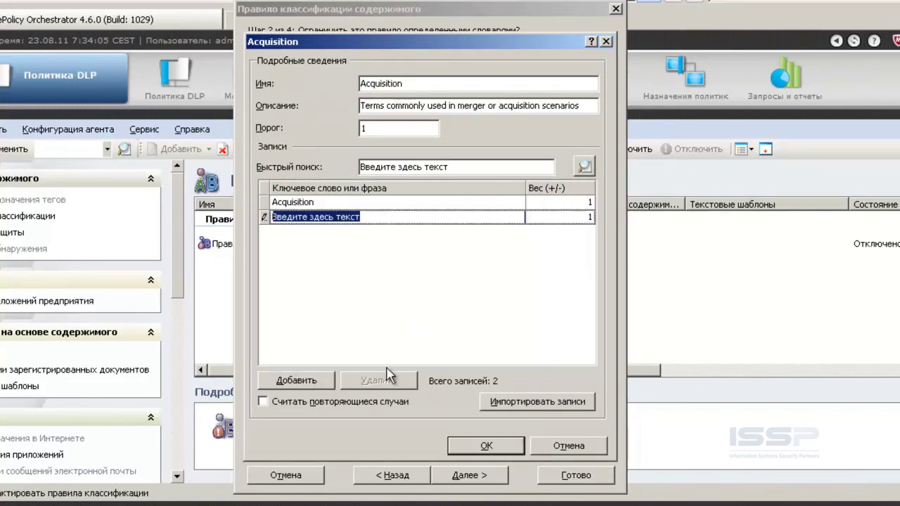
pyautogui.click(588, 218)
pyautogui.write('2')
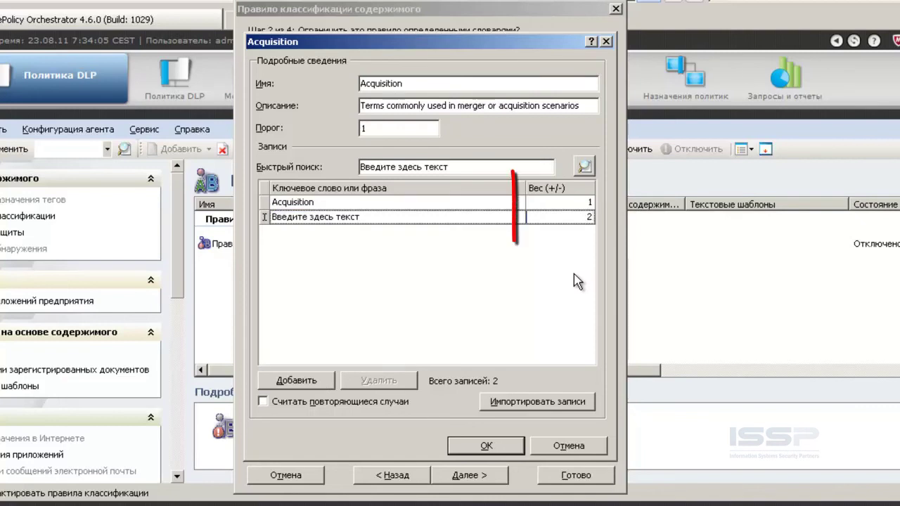
pyautogui.moveTo(401, 128); pyautogui.dragTo(360, 133)
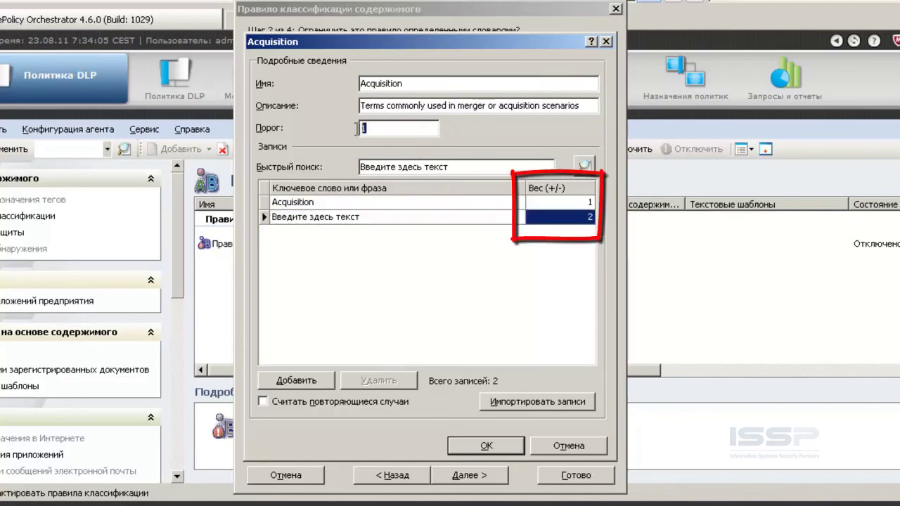
pyautogui.write('5')
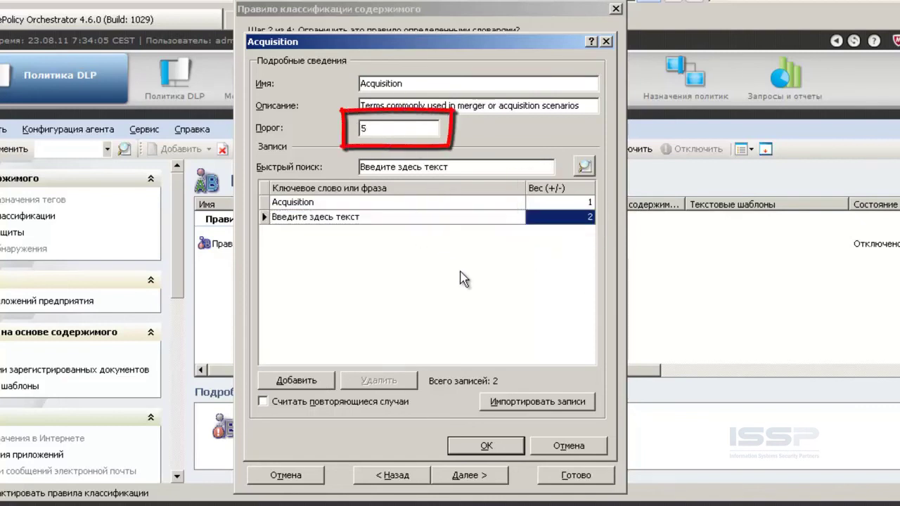
pyautogui.click(484, 445)
# Limit the classification rule's content check to the document's body text.
pyautogui.click(484, 476)
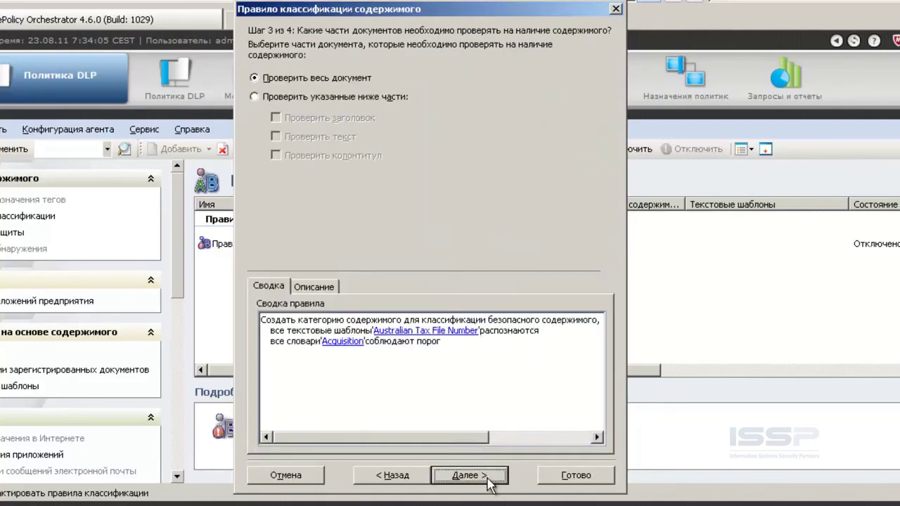
pyautogui.click(343, 102)
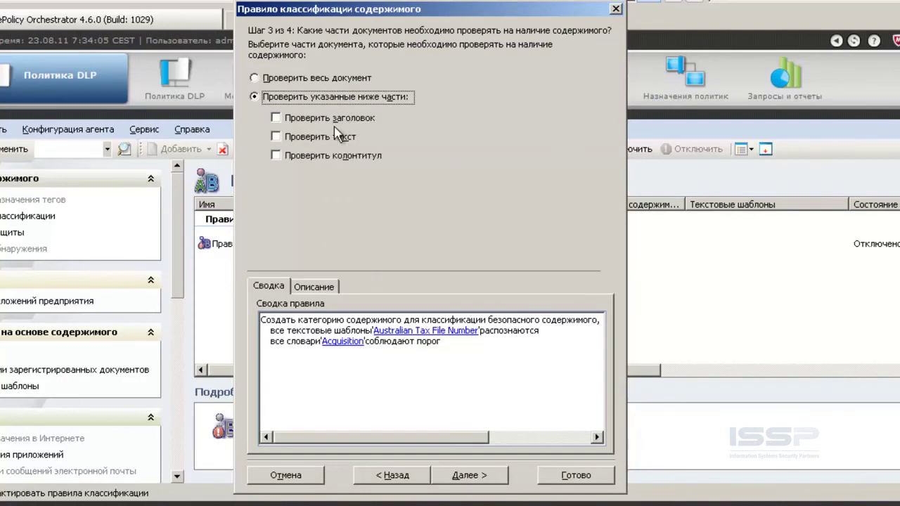
pyautogui.click(276, 137)
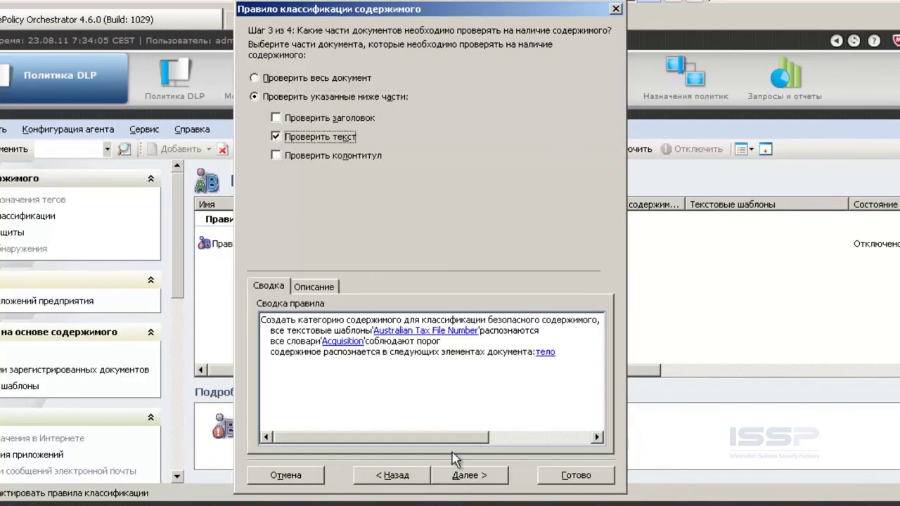
# Create a content category named Confidential for the classification rule and finish the rule.
pyautogui.click(469, 476)
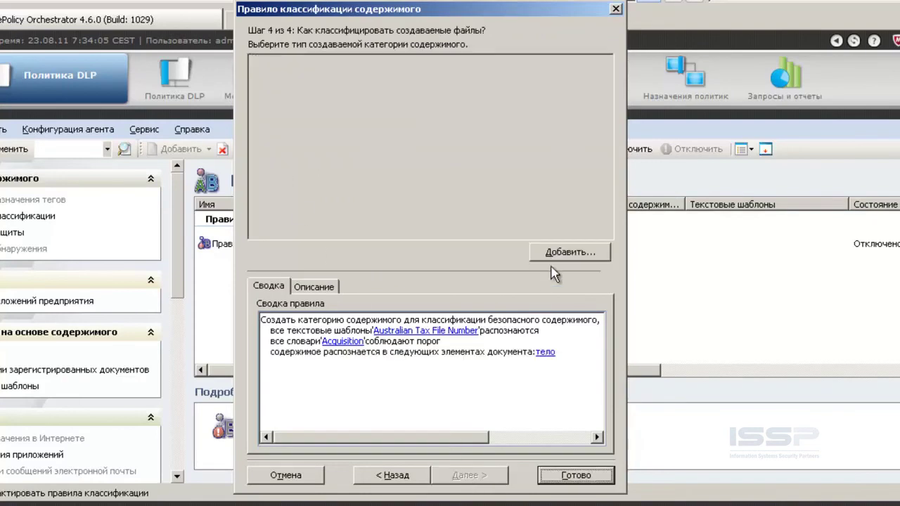
pyautogui.click(570, 252)
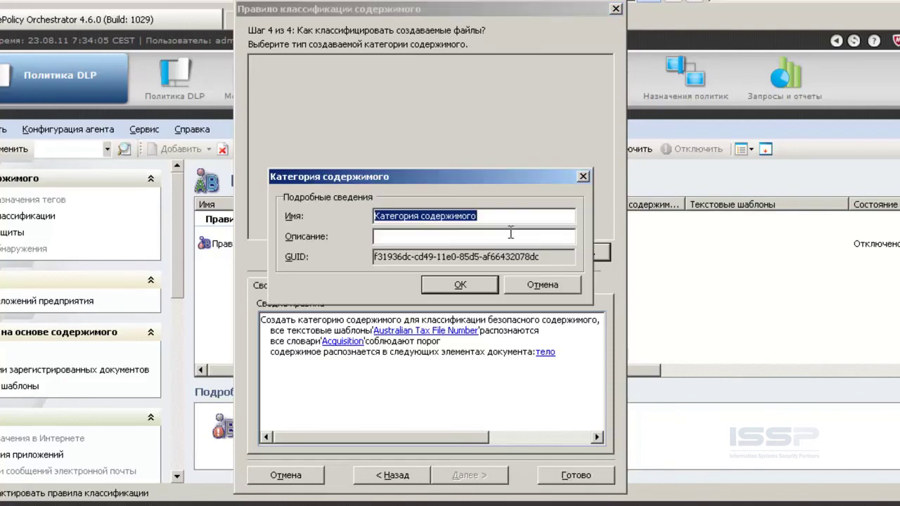
pyautogui.write('Conf')
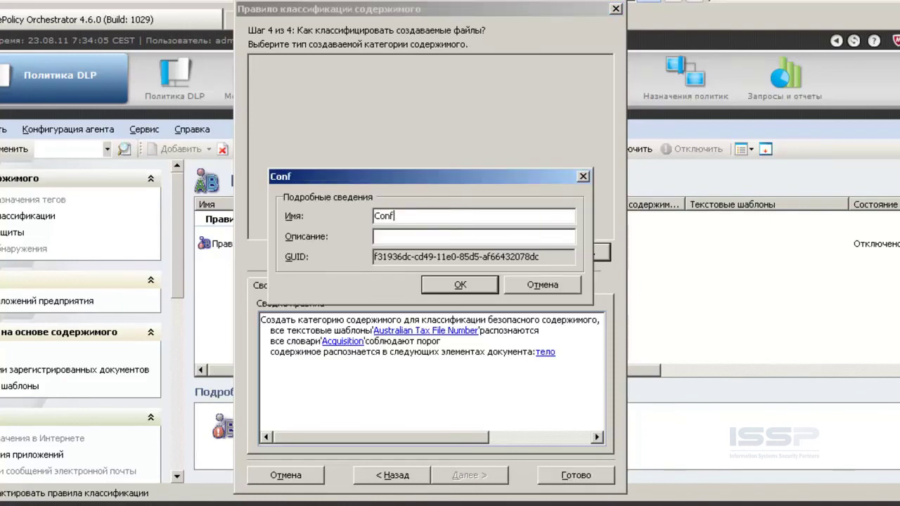
pyautogui.write('idential')
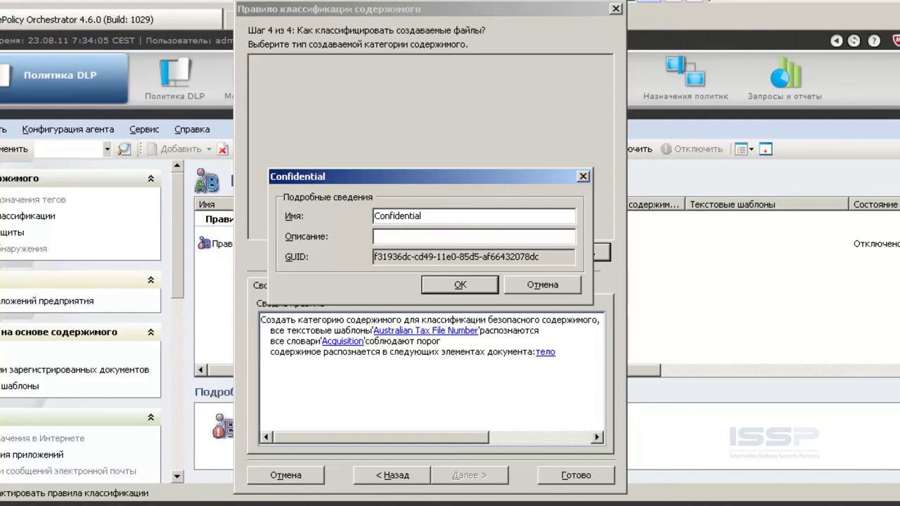
pyautogui.click(461, 284)
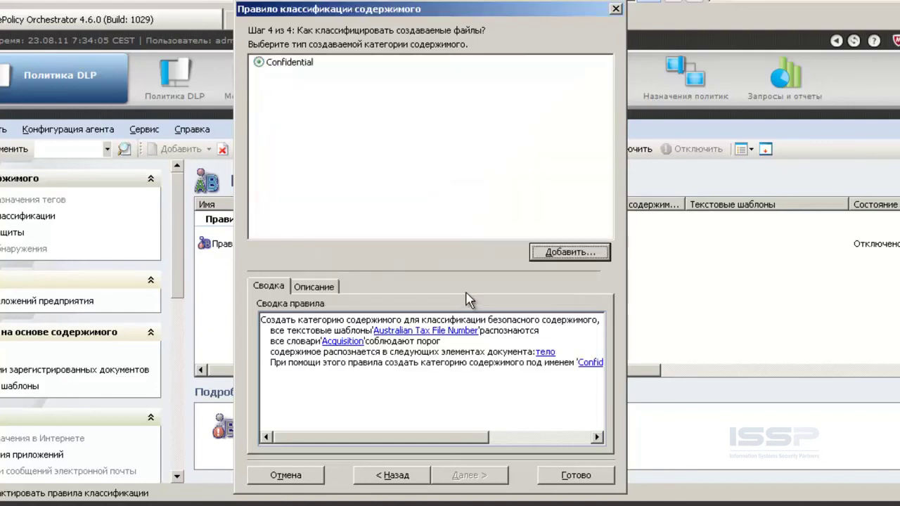
pyautogui.click(555, 477)
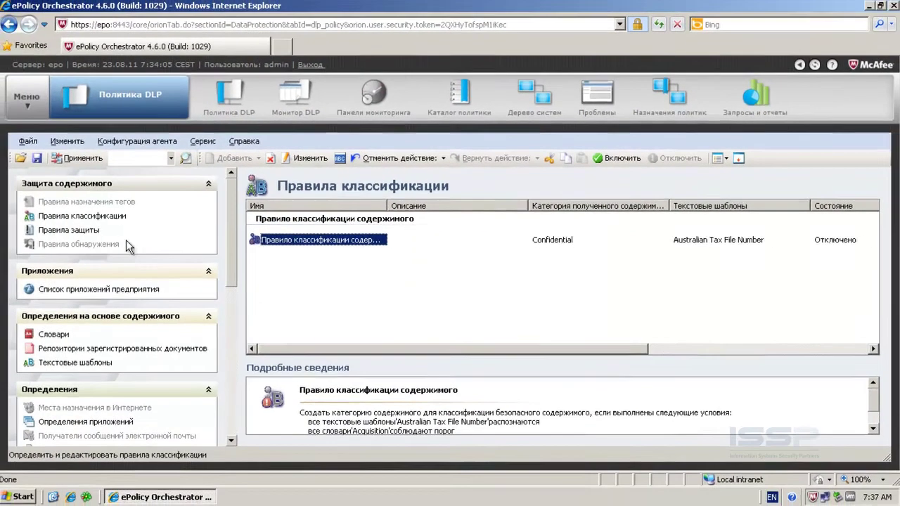
# Add a removable storage protection rule to the protection rules, keeping the name Правило защиты съемных носителей.
pyautogui.click(89, 232)
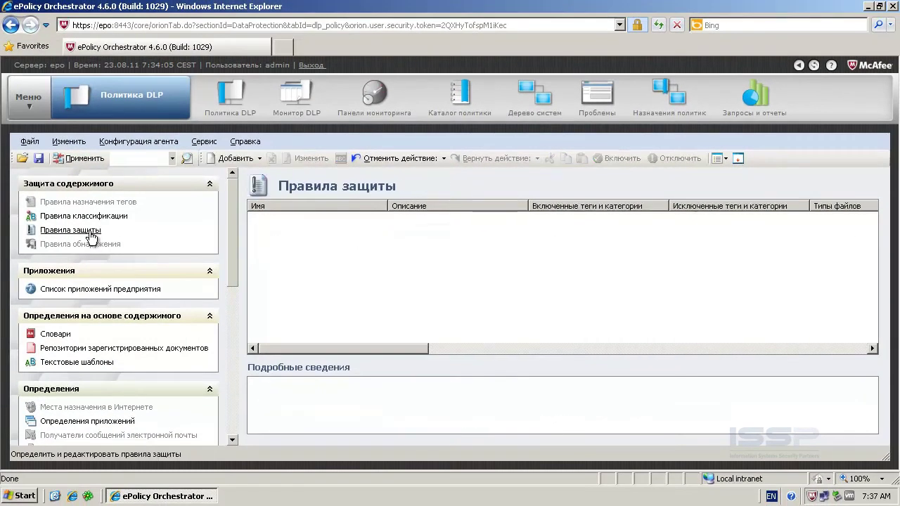
pyautogui.click(234, 158)
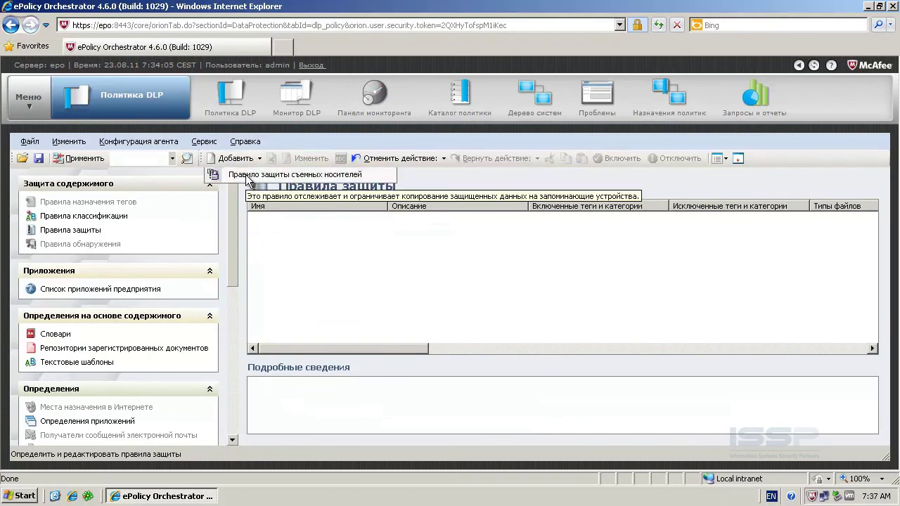
pyautogui.click(248, 176)
pyautogui.click(294, 265)
pyautogui.click(293, 239)
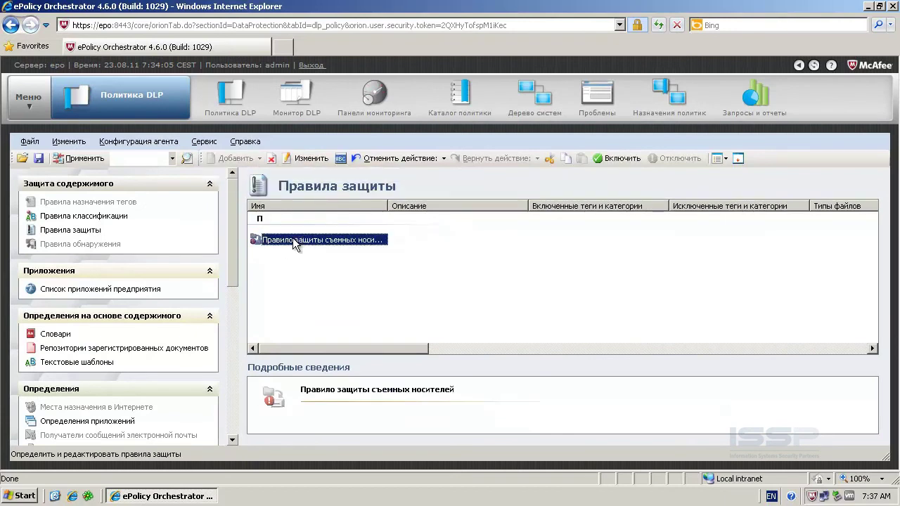
# Leave the removable storage protection rule applying to any application and include the Confidential content category in it.
pyautogui.doubleClick(292, 239)
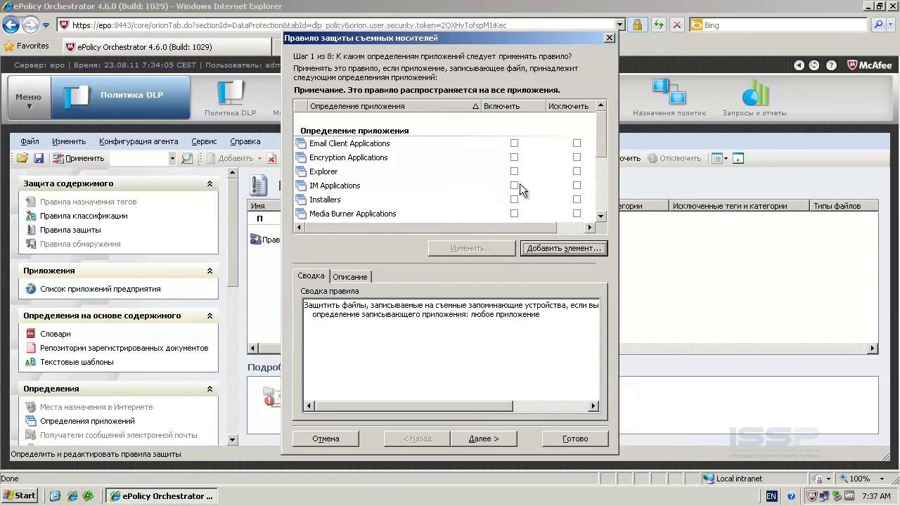
pyautogui.moveTo(607, 148)
pyautogui.mouseDown()
pyautogui.moveTo(609, 190)
pyautogui.moveTo(603, 143)
pyautogui.mouseUp()
pyautogui.click(512, 442)
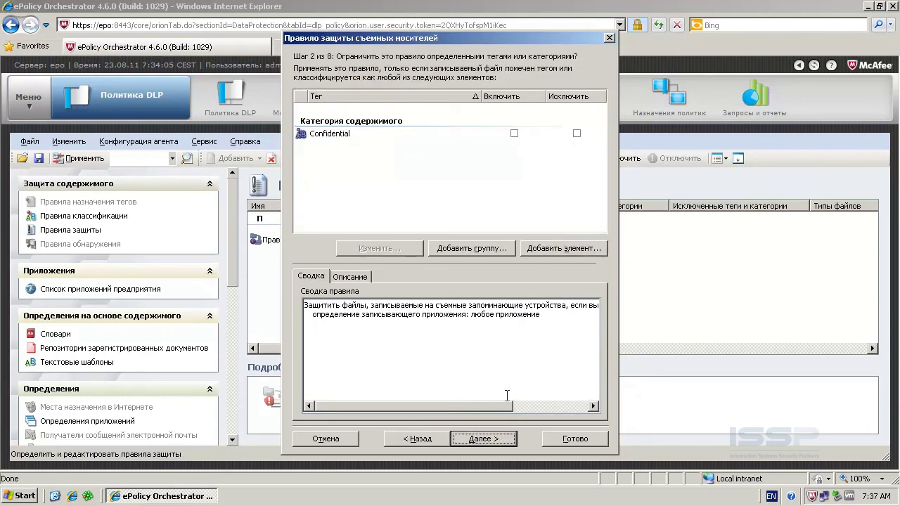
pyautogui.click(514, 134)
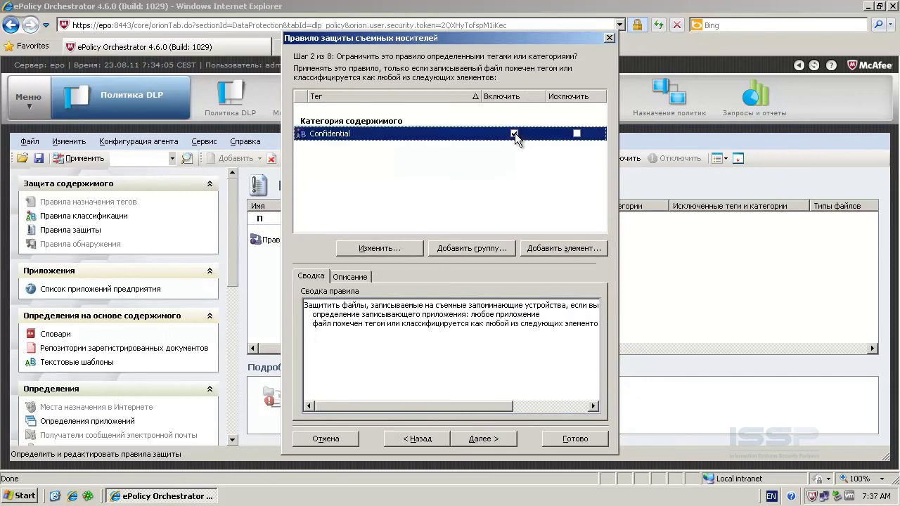
pyautogui.click(480, 438)
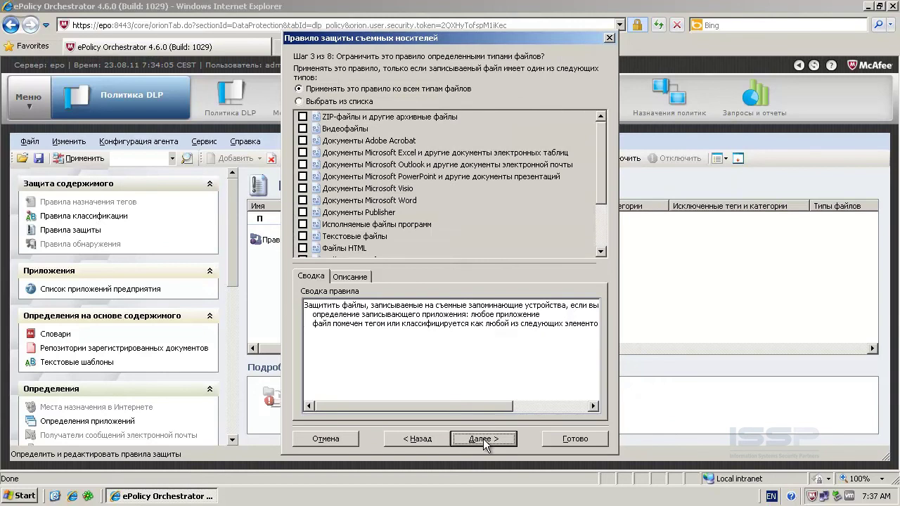
# Keep the removable storage rule applied to all file types and set its file extension restriction to Выбрать из списка without selecting any extension.
pyautogui.click(482, 439)
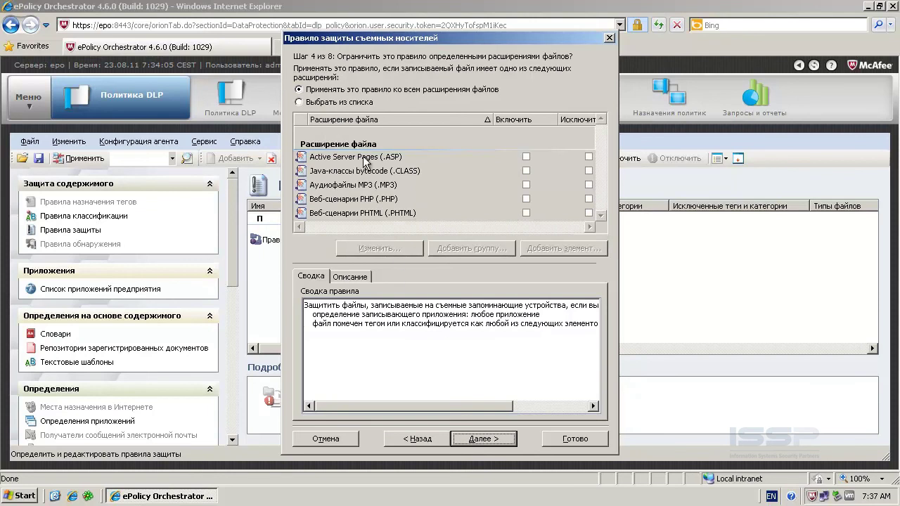
pyautogui.click(352, 104)
pyautogui.moveTo(602, 131); pyautogui.dragTo(600, 180)
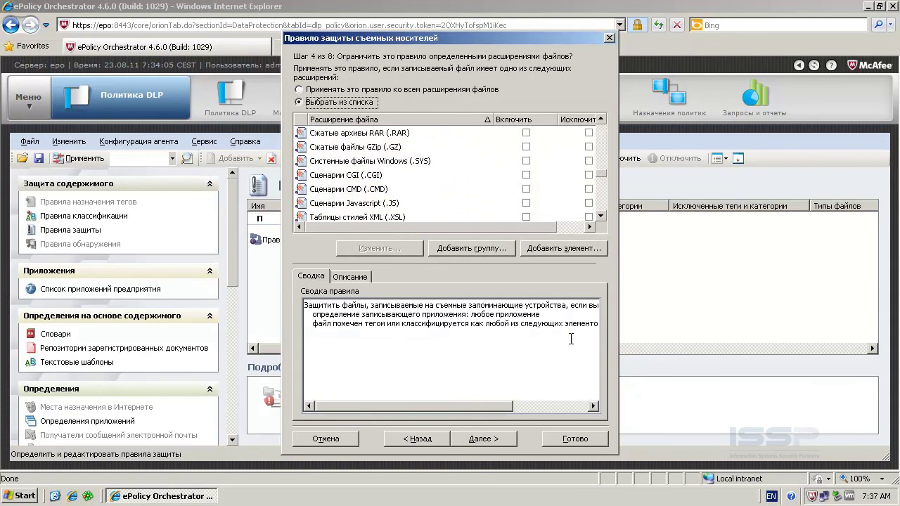
pyautogui.click(512, 440)
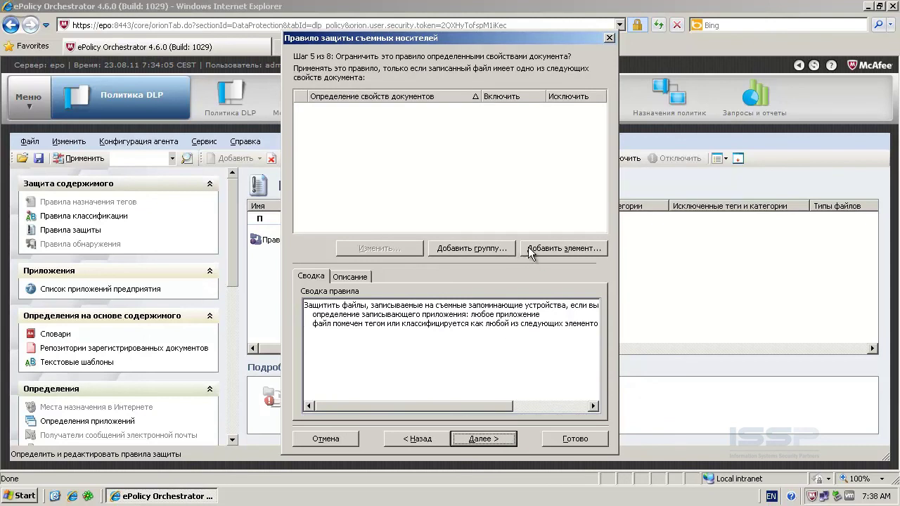
# Add a document properties definition to the rule with the Компания property set to ISSP, keeping its default name.
pyautogui.click(556, 248)
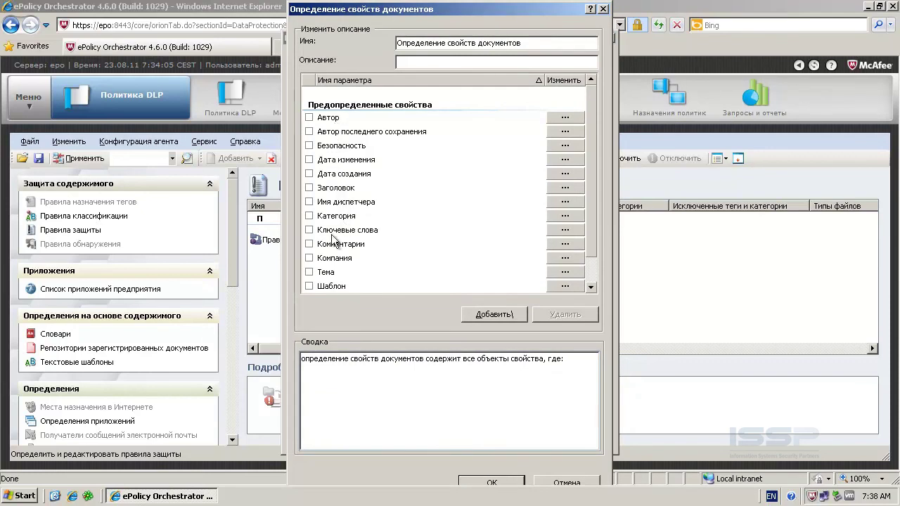
pyautogui.click(553, 256)
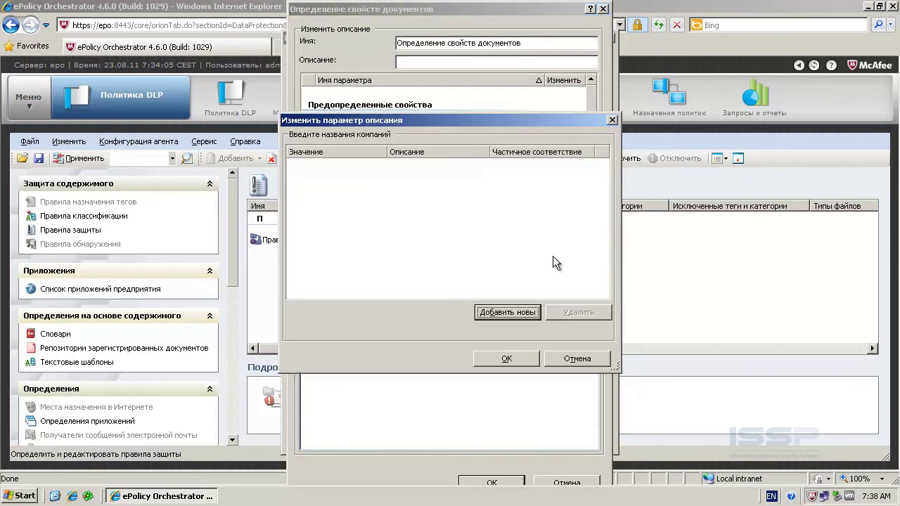
pyautogui.click(498, 312)
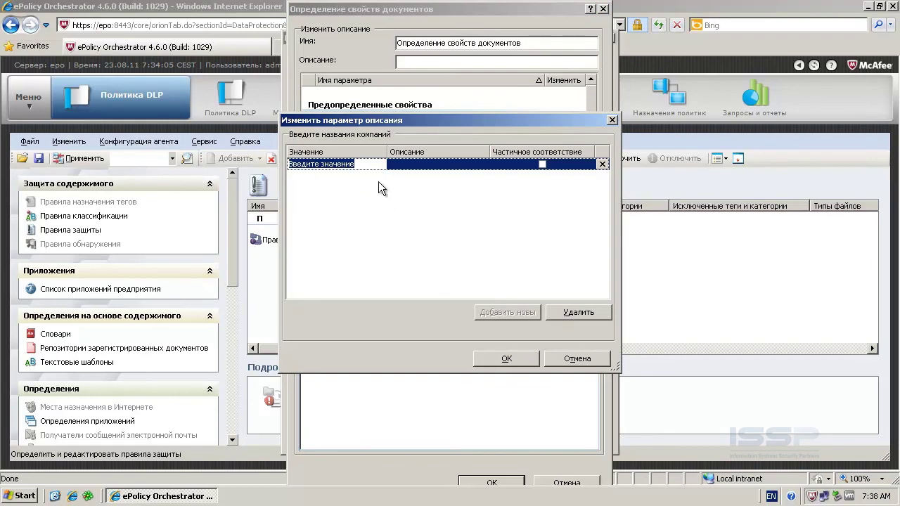
pyautogui.click(369, 165)
pyautogui.write('ISSP')
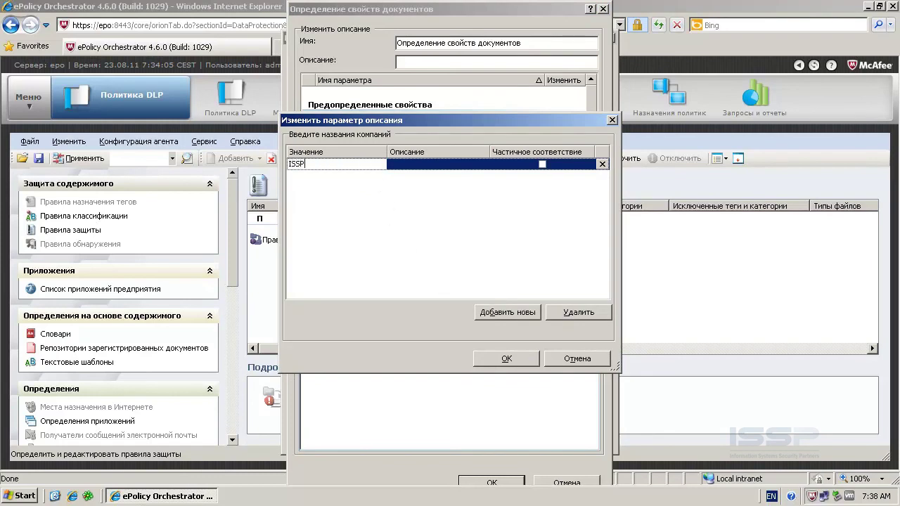
pyautogui.click(519, 363)
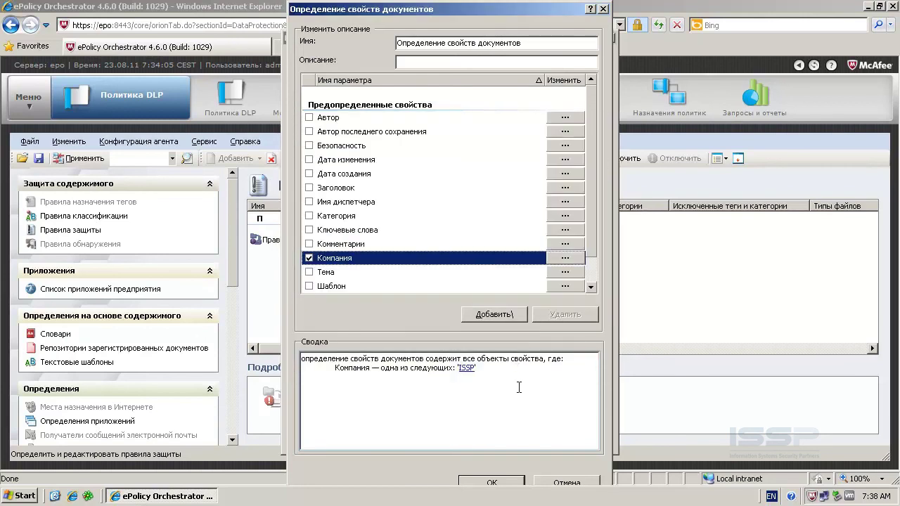
pyautogui.click(515, 478)
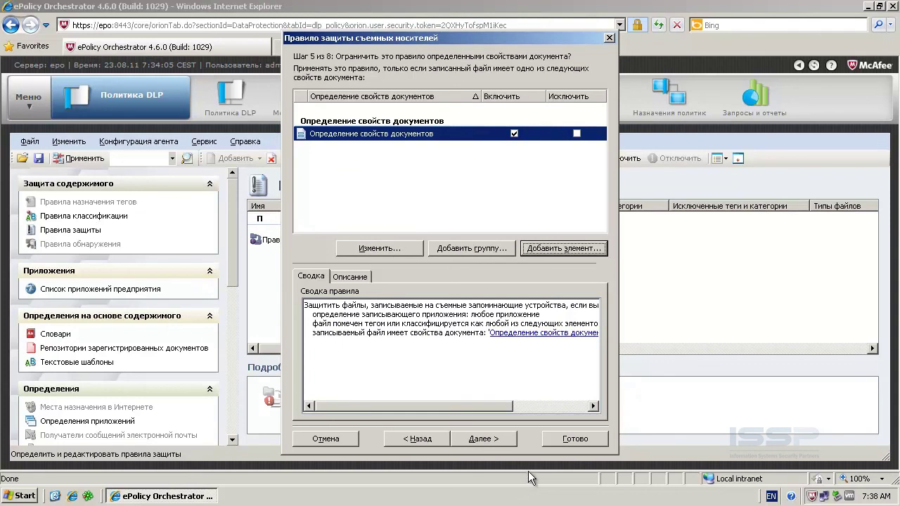
# Keep the rule applied to all encryption types and enable the encrypt, monitor, request justification, store evidence and notify user reactions.
pyautogui.click(503, 440)
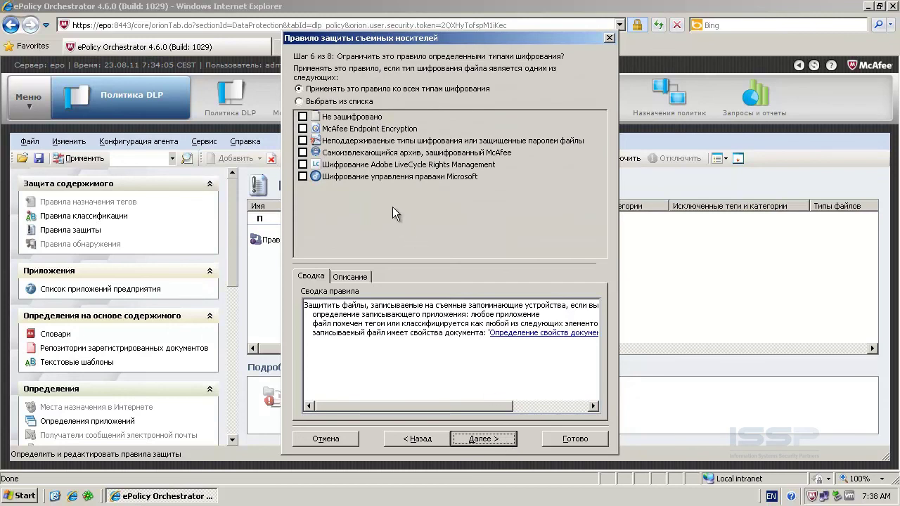
pyautogui.click(481, 440)
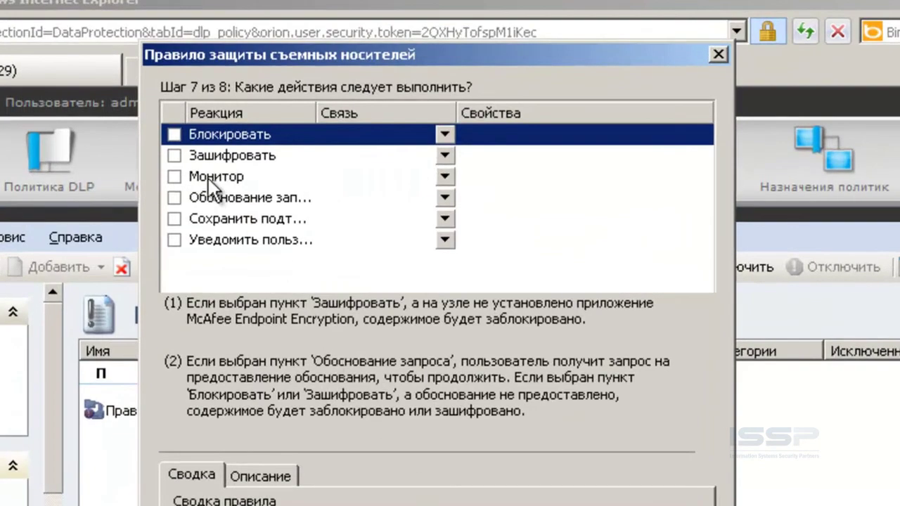
pyautogui.click(174, 134)
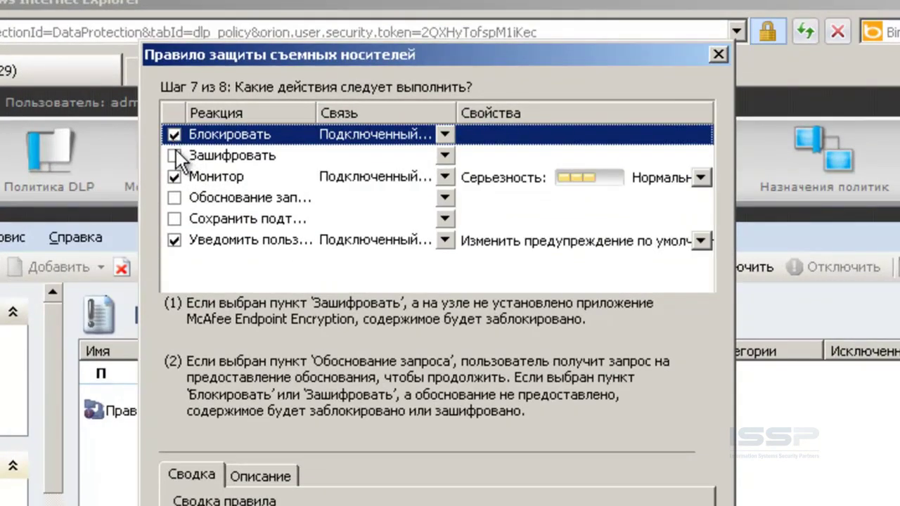
pyautogui.click(175, 154)
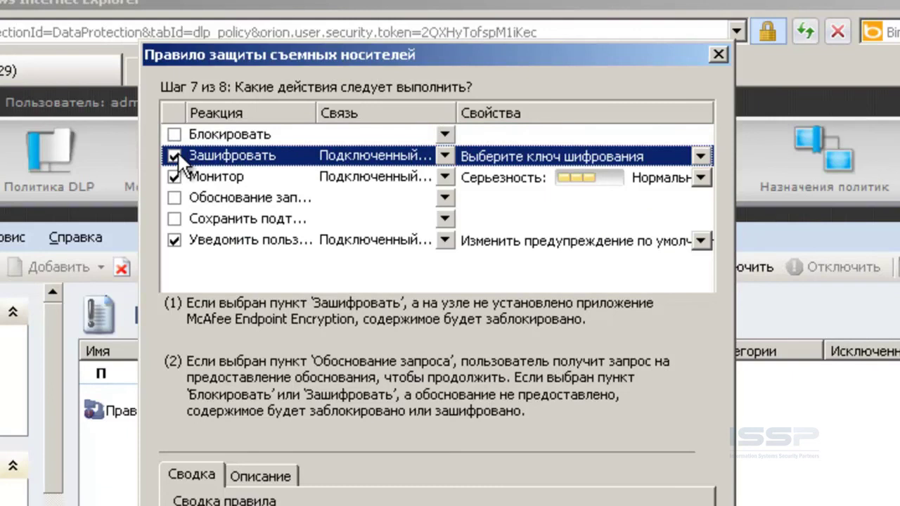
pyautogui.click(174, 198)
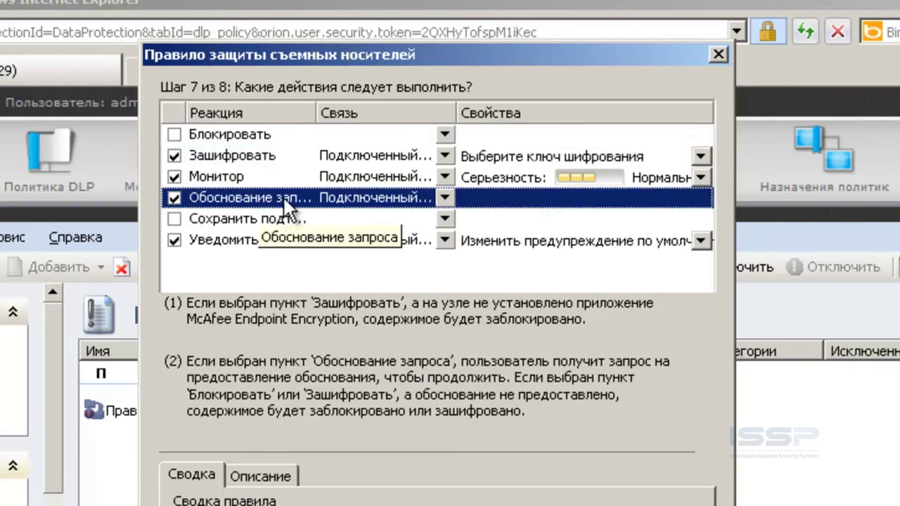
pyautogui.moveTo(316, 114); pyautogui.dragTo(343, 110)
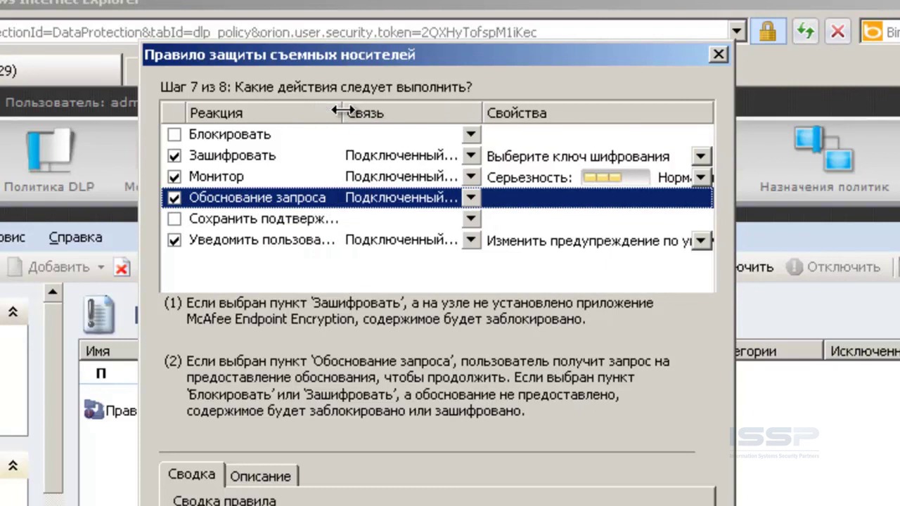
pyautogui.click(174, 219)
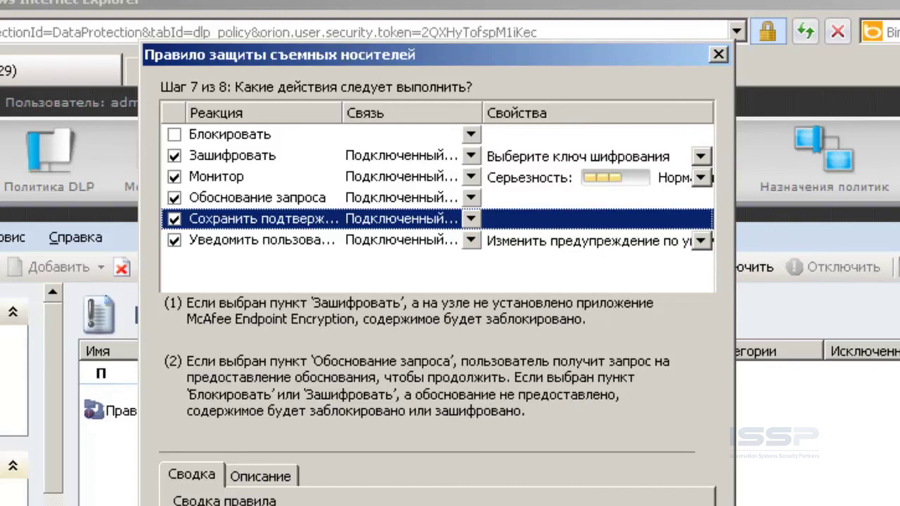
pyautogui.press('Return')
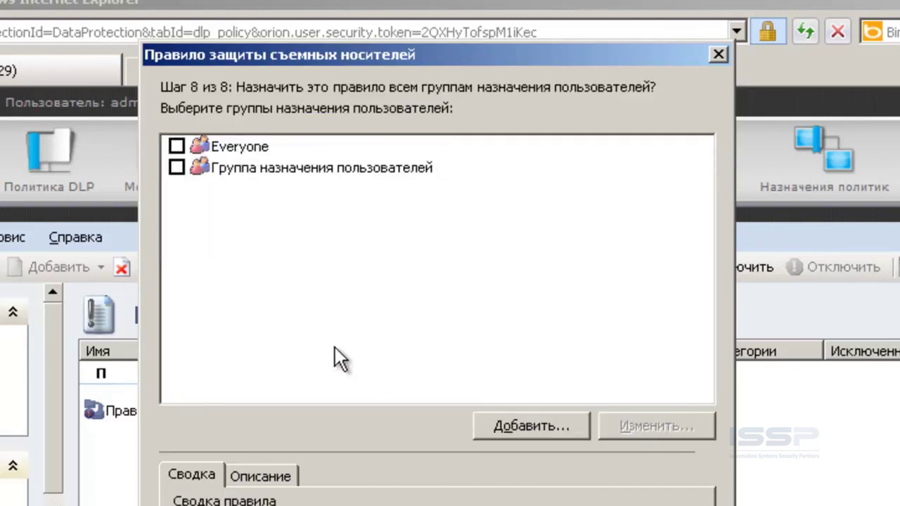
# Assign the rule to the user assignment group Группа назначения пользователей and finish the rule.
pyautogui.click(176, 167)
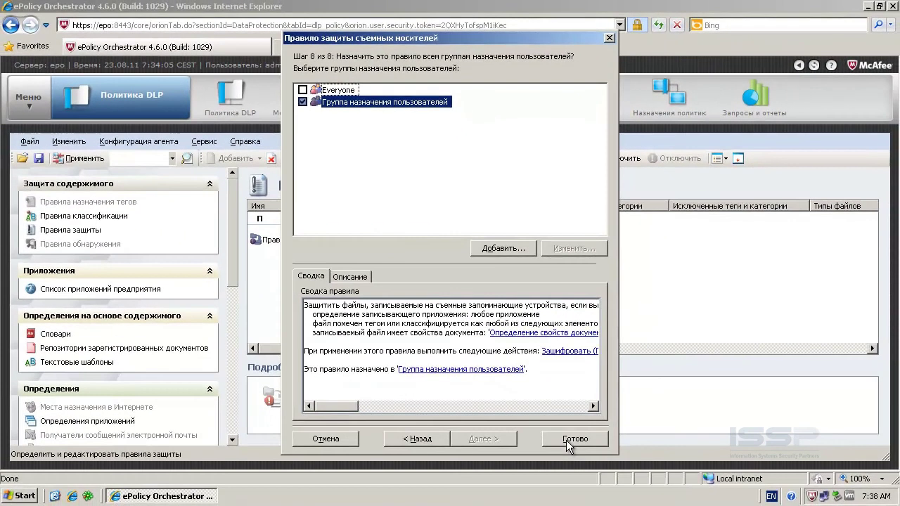
pyautogui.click(567, 440)
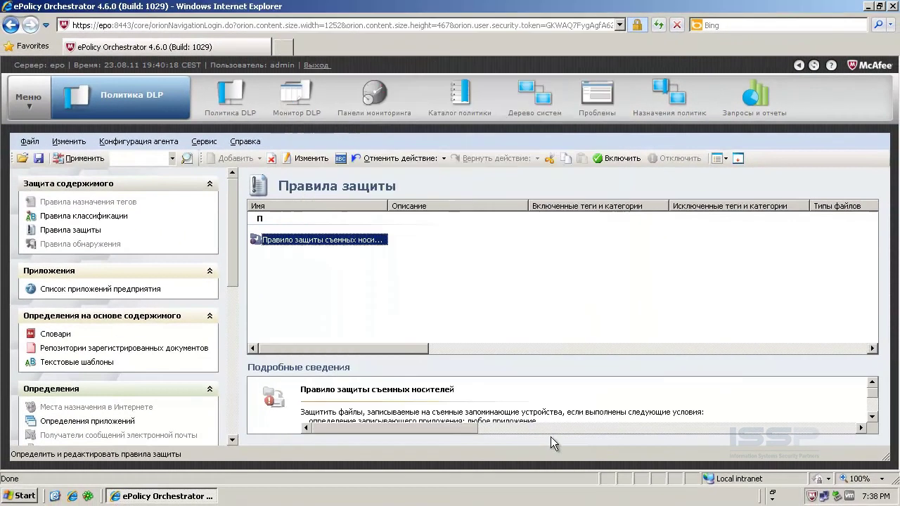
# Enable the removable storage protection rule and apply the DLP policy to ePO.
pyautogui.click(604, 161)
pyautogui.click(78, 159)
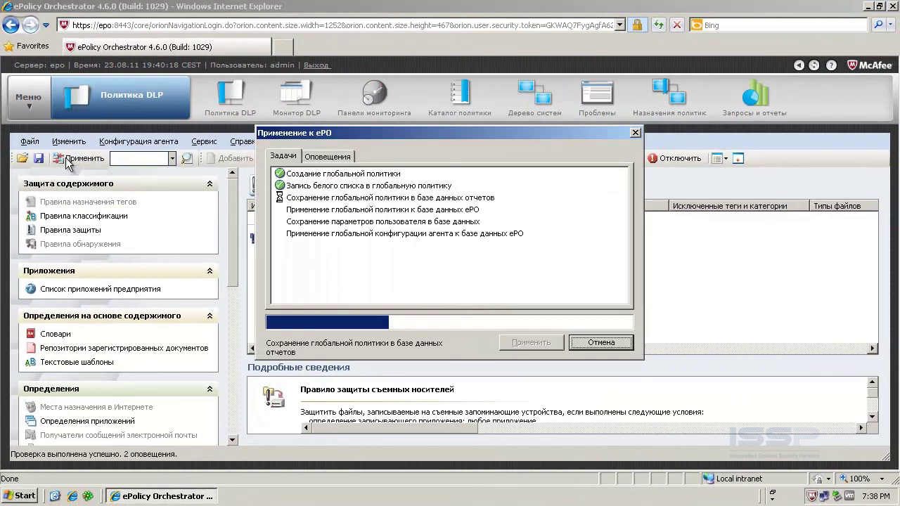